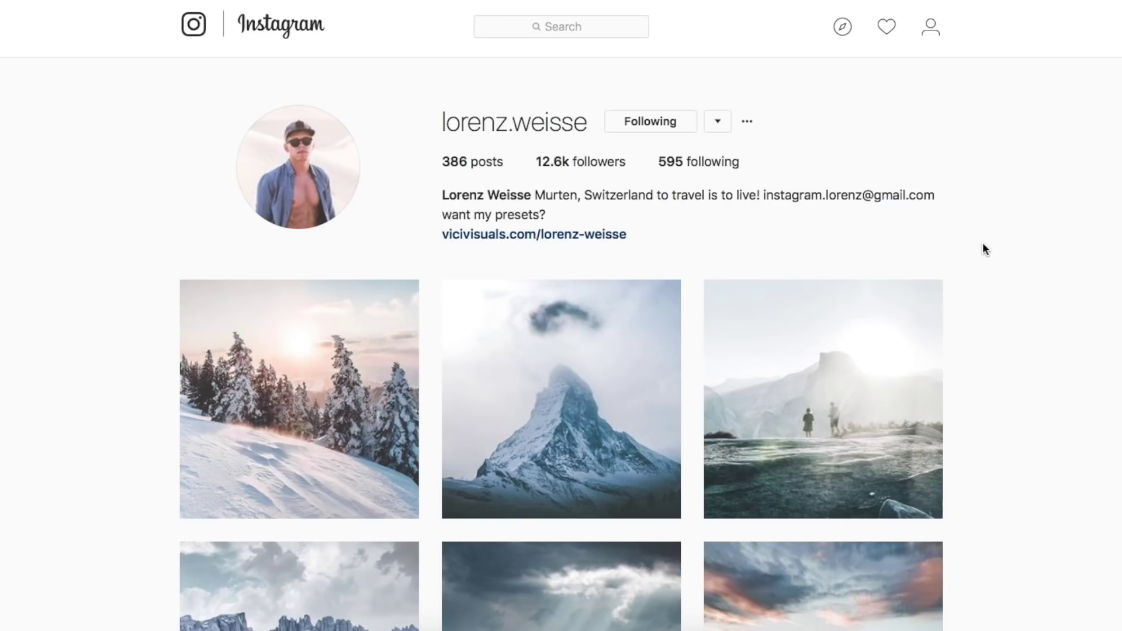
Step: Browse the photographer's Instagram feed and open the fawn post to examine the style of its edit
{"action": "scroll", "coordinate": [983, 242], "scroll_direction": "down", "scroll_amount": 6}
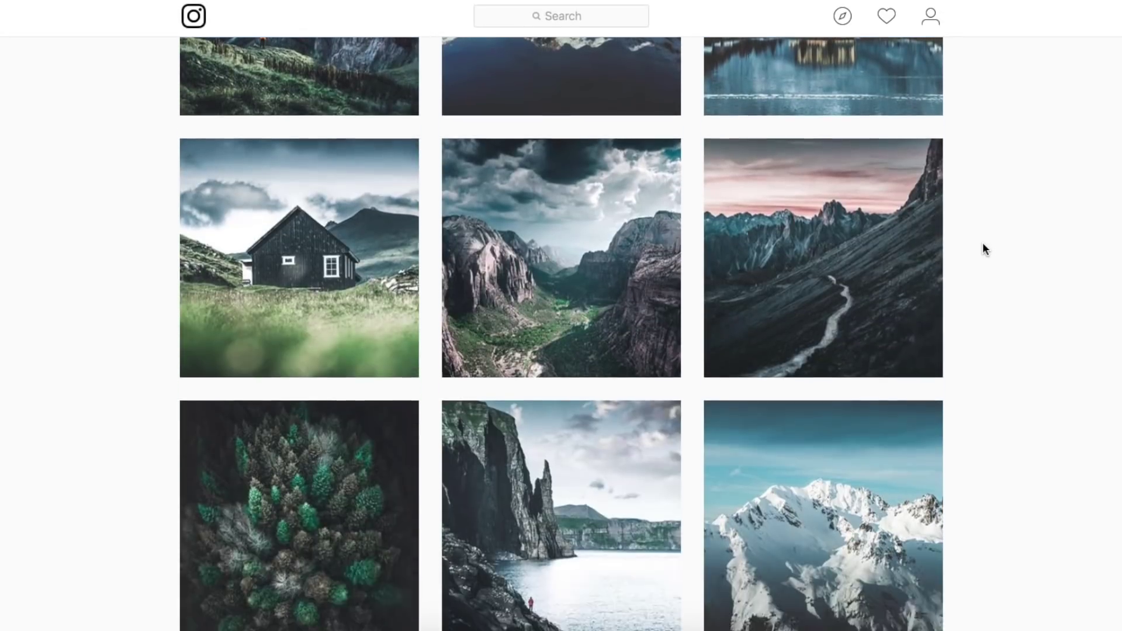
{"action": "scroll", "coordinate": [983, 242], "scroll_direction": "up", "scroll_amount": 20}
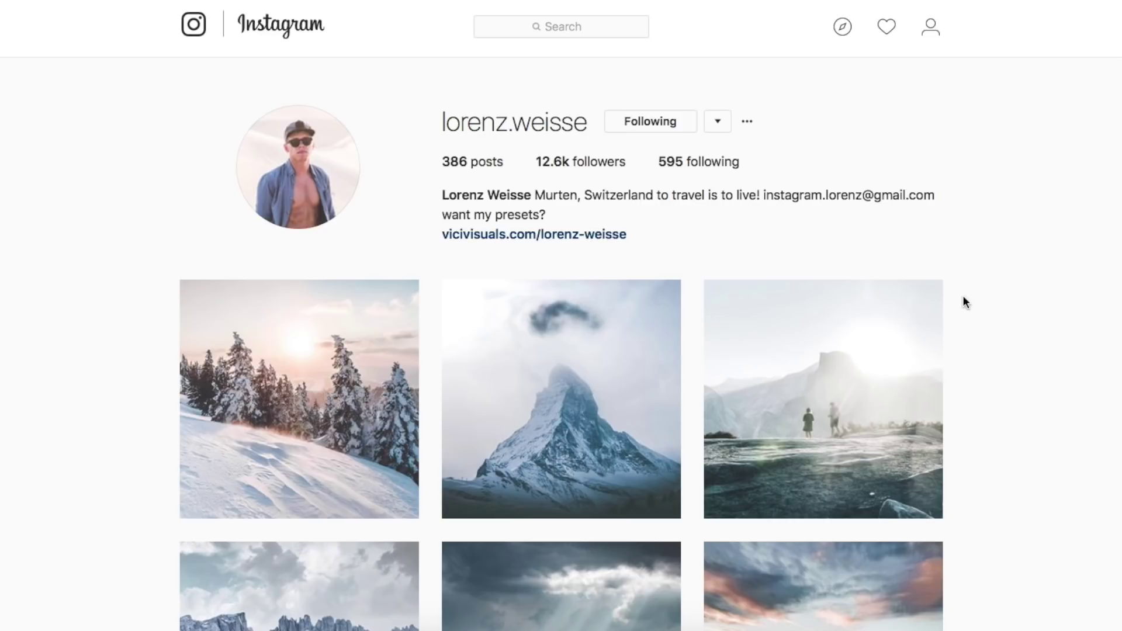
{"action": "scroll", "coordinate": [963, 298], "scroll_direction": "down", "scroll_amount": 8}
{"action": "scroll", "coordinate": [963, 298], "scroll_direction": "down", "scroll_amount": 10}
{"action": "scroll", "coordinate": [964, 297], "scroll_direction": "down", "scroll_amount": 11}
{"action": "scroll", "coordinate": [963, 298], "scroll_direction": "down", "scroll_amount": 13}
{"action": "scroll", "coordinate": [962, 302], "scroll_direction": "down", "scroll_amount": 8}
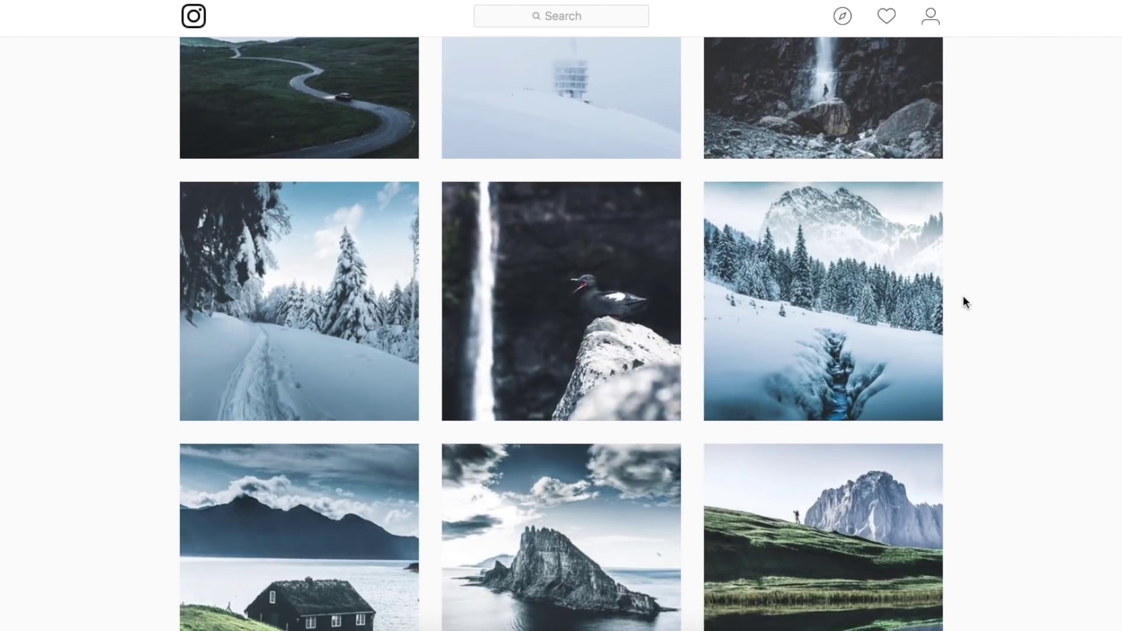
{"action": "scroll", "coordinate": [963, 298], "scroll_direction": "down", "scroll_amount": 14}
{"action": "scroll", "coordinate": [963, 302], "scroll_direction": "down", "scroll_amount": 20}
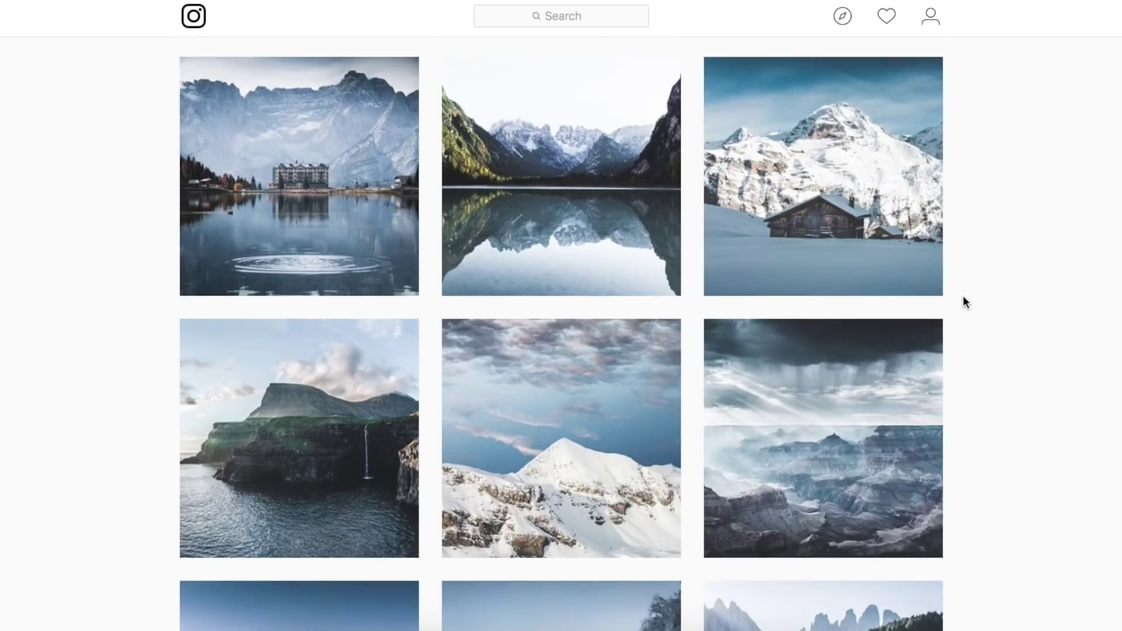
{"action": "scroll", "coordinate": [963, 298], "scroll_direction": "down", "scroll_amount": 20}
{"action": "scroll", "coordinate": [963, 302], "scroll_direction": "down", "scroll_amount": 20}
{"action": "scroll", "coordinate": [963, 302], "scroll_direction": "down", "scroll_amount": 12}
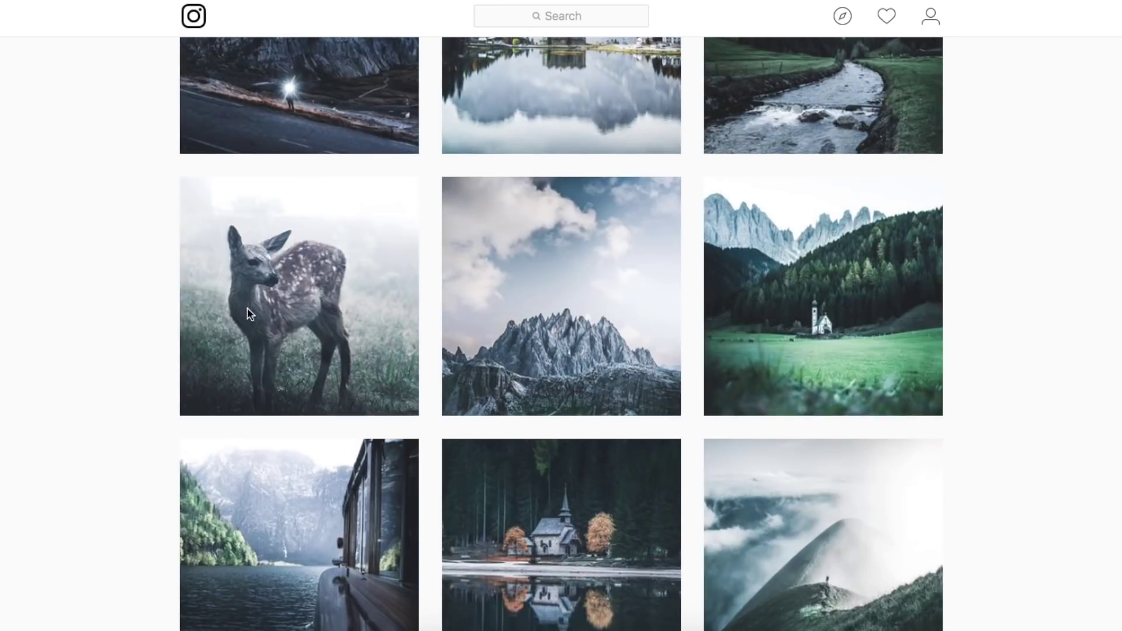
{"action": "left_click", "coordinate": [353, 386]}
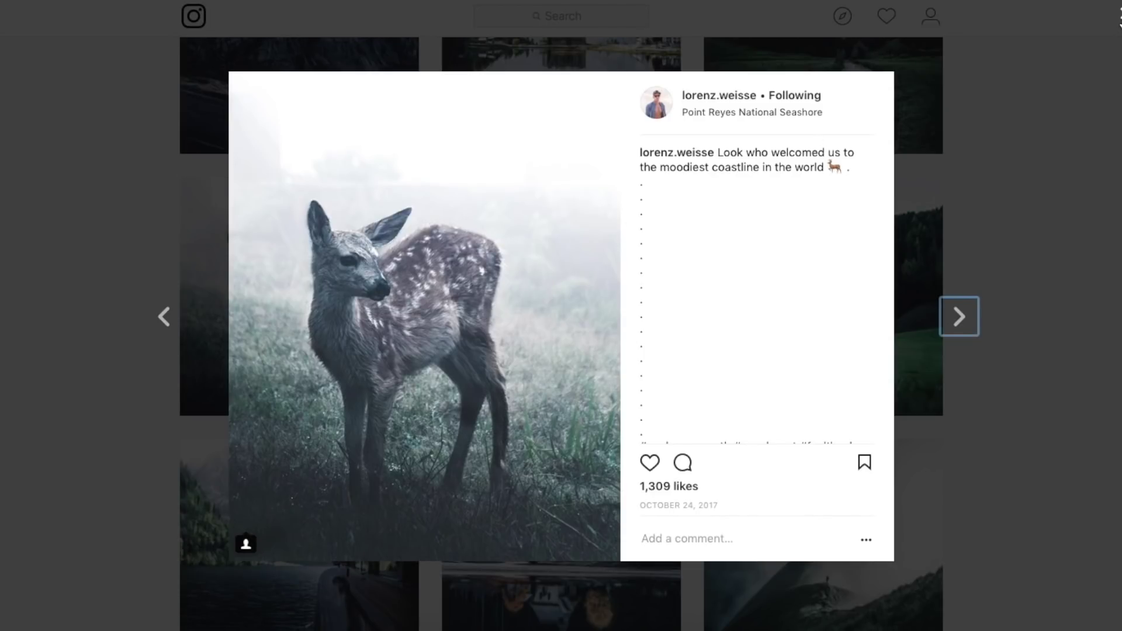
{"action": "key", "text": "Escape"}
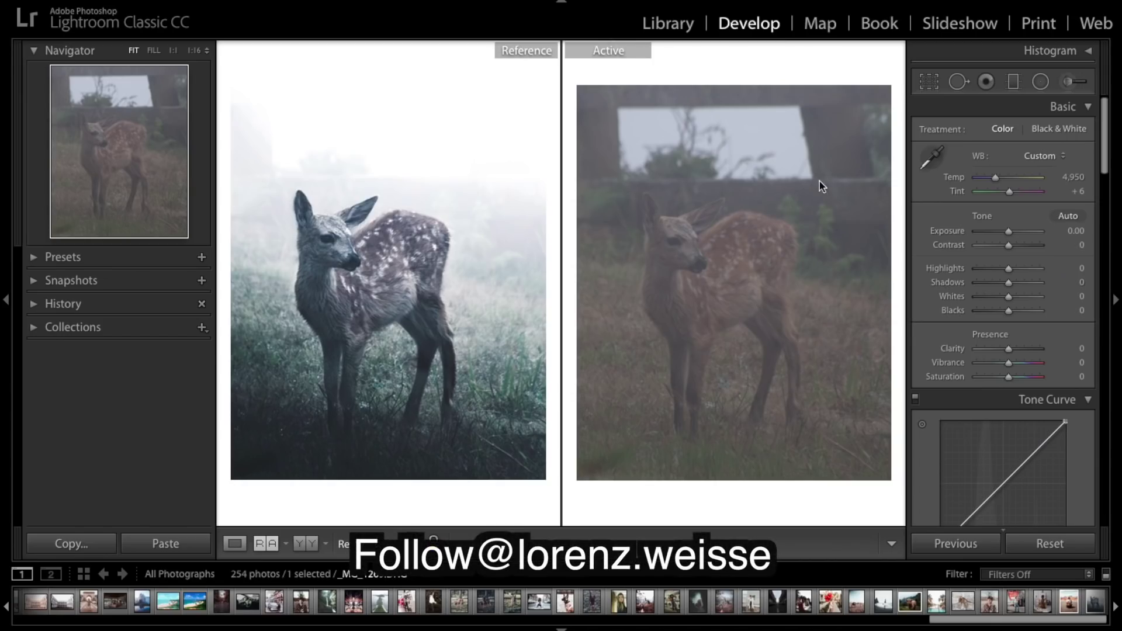
Step: Switch to Lightroom, check the fawn photo's crop against the full frame, keep it, and return to Reference View
{"action": "left_click", "coordinate": [929, 83]}
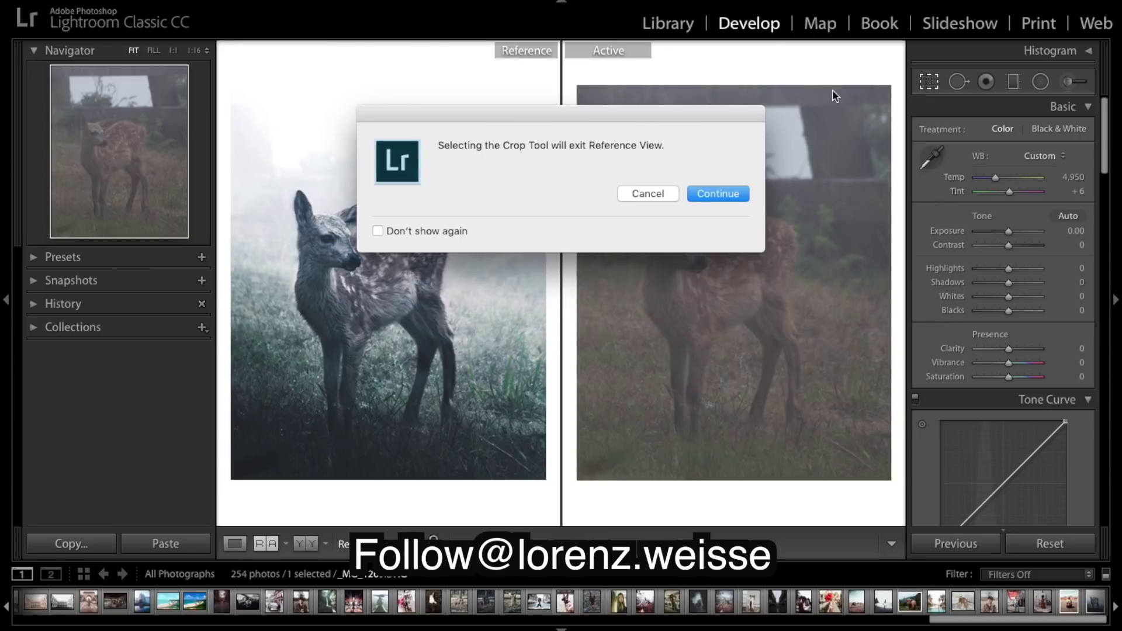
{"action": "left_click", "coordinate": [730, 194]}
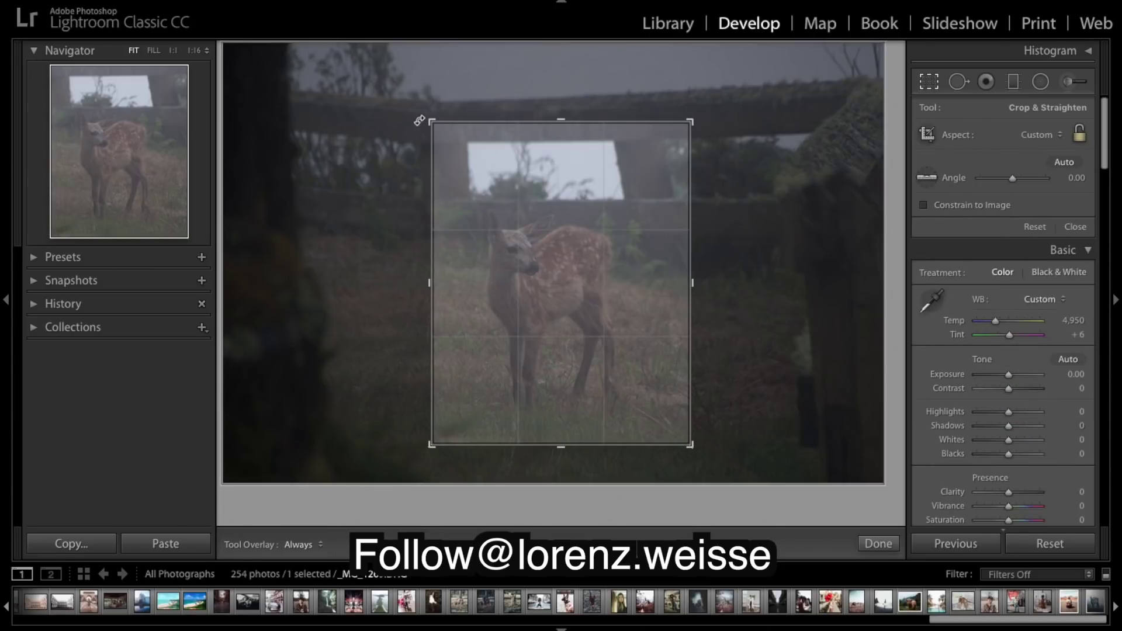
{"action": "left_click", "coordinate": [446, 409]}
{"action": "left_click", "coordinate": [878, 545]}
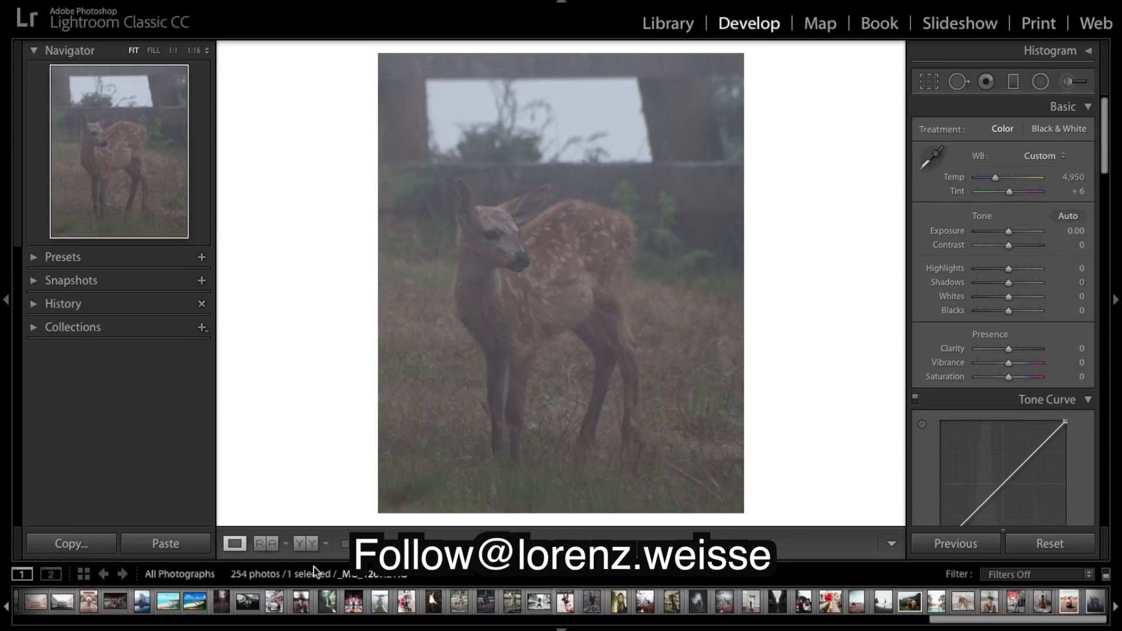
{"action": "left_click", "coordinate": [266, 544]}
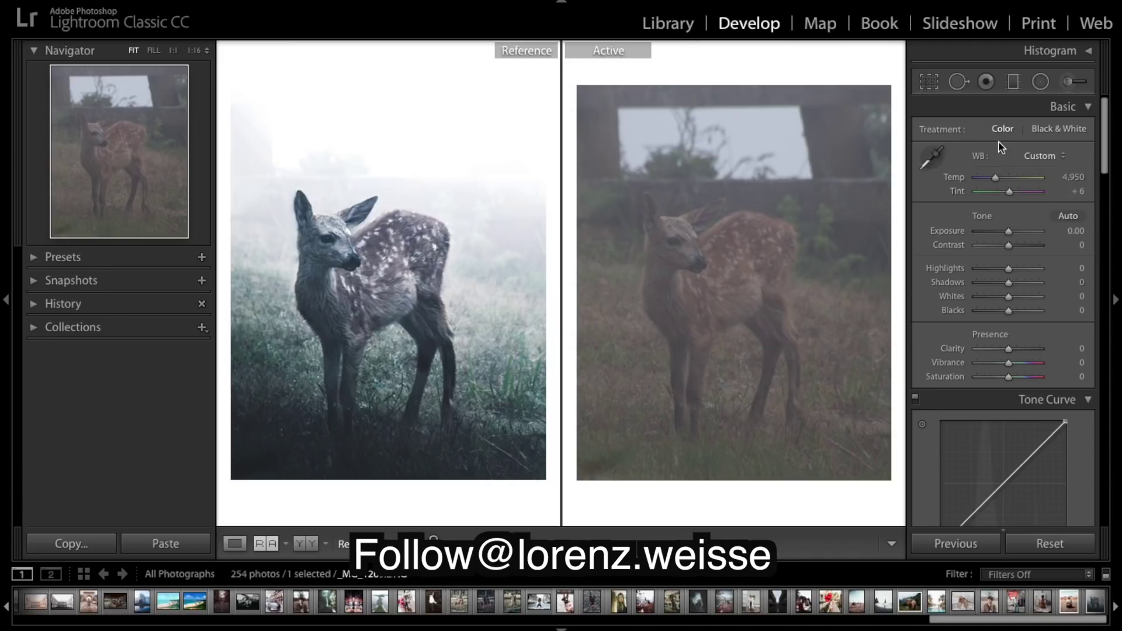
Step: Set the fawn photo's white balance to a temperature of 4,250 and a tint of 0
{"action": "left_click", "coordinate": [1068, 177]}
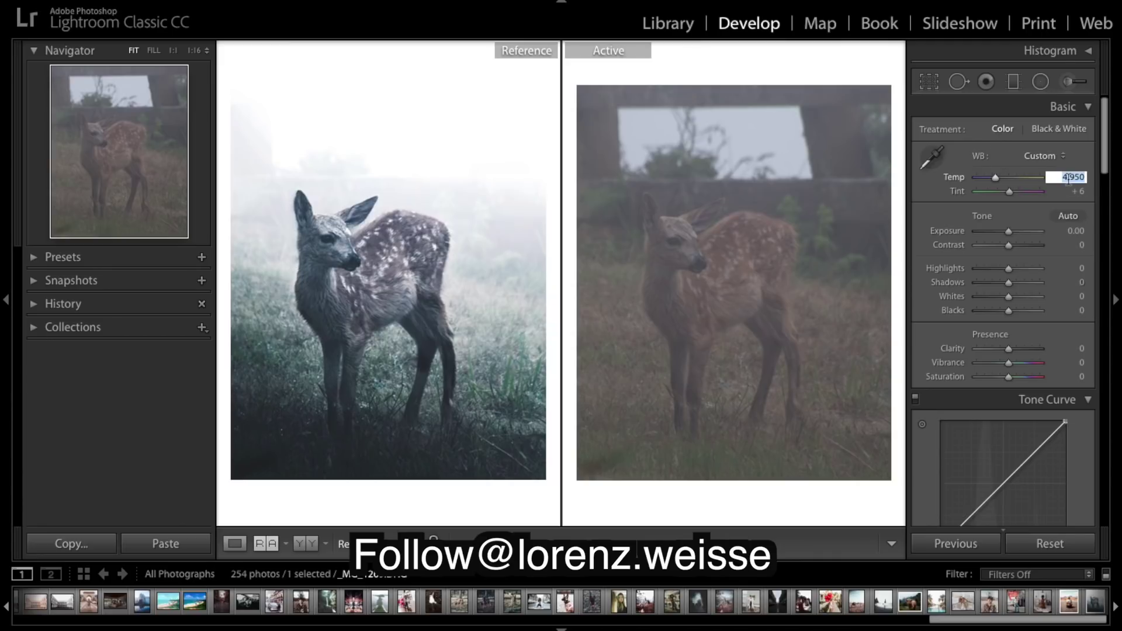
{"action": "type", "text": "42"}
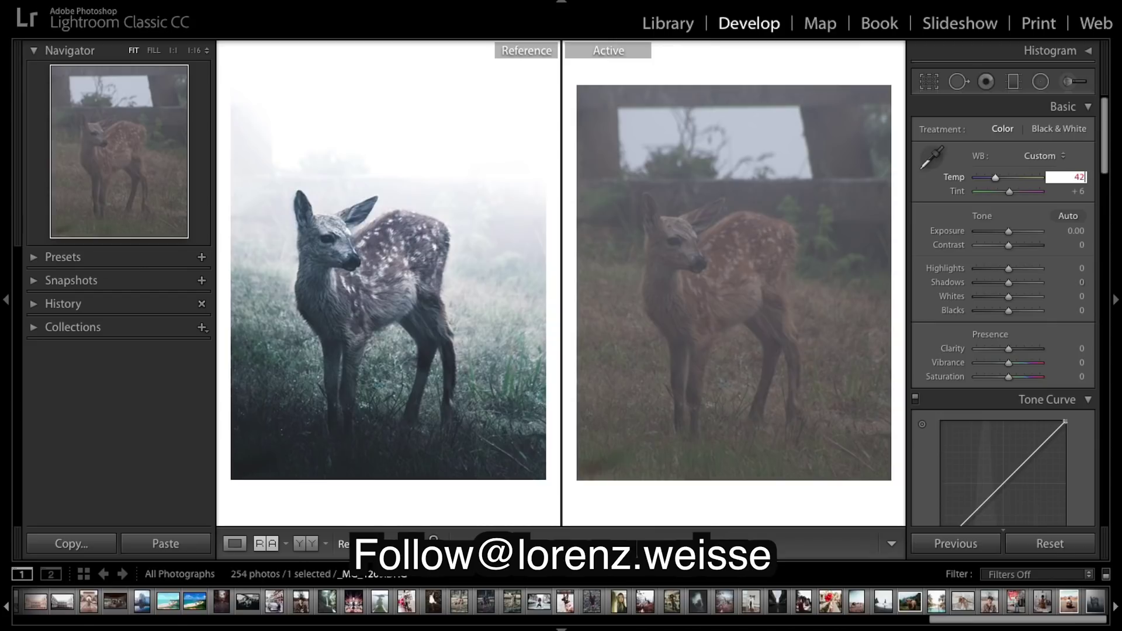
{"action": "key", "text": "Return"}
{"action": "left_click", "coordinate": [1048, 193]}
{"action": "type", "text": "0"}
{"action": "key", "text": "Return"}
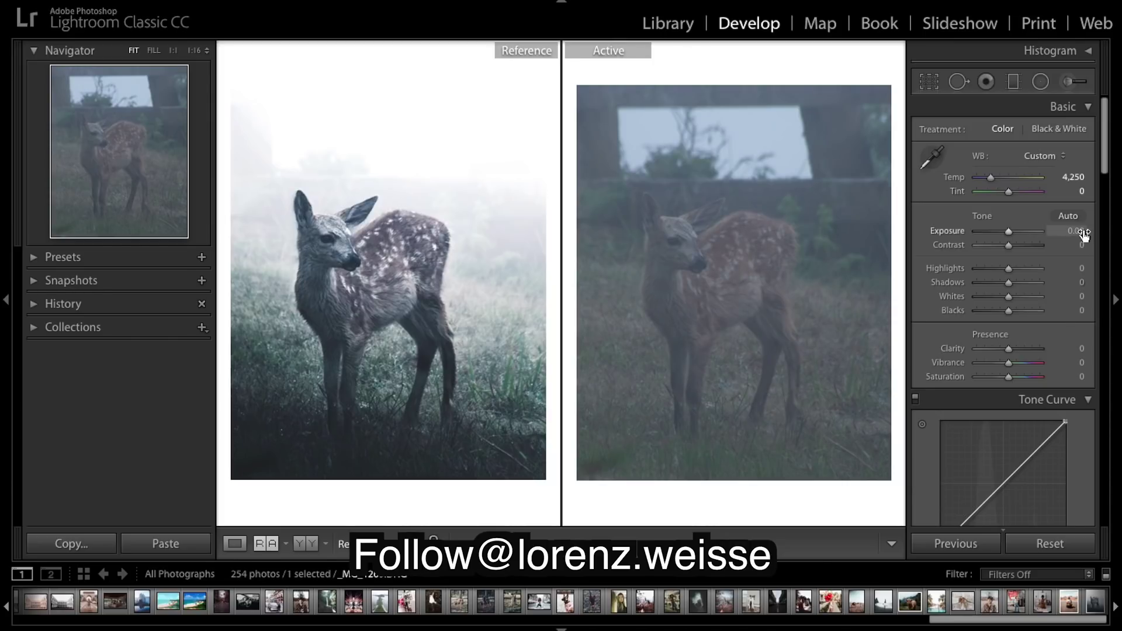
Step: Raise the photo's contrast to +100 and its exposure to +0.40
{"action": "scroll", "coordinate": [1084, 230], "scroll_direction": "down", "scroll_amount": 3}
{"action": "scroll", "coordinate": [1084, 229], "scroll_direction": "up", "scroll_amount": 1}
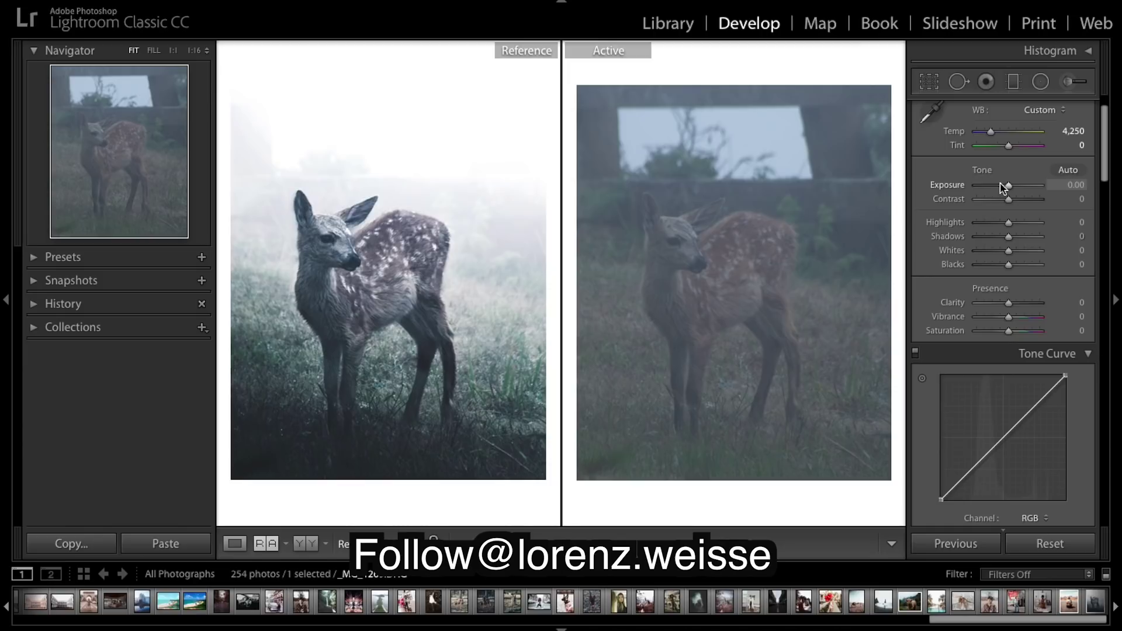
{"action": "left_click_drag", "start_coordinate": [1011, 201], "coordinate": [1052, 200]}
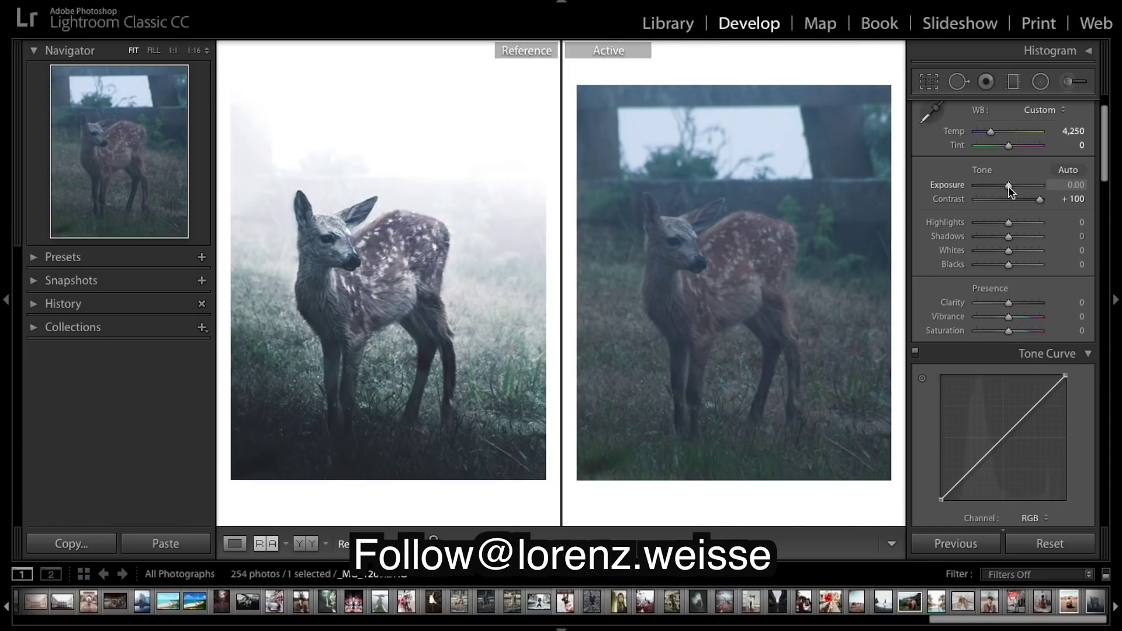
{"action": "left_click_drag", "start_coordinate": [1009, 186], "coordinate": [1013, 187]}
Step: Set the photo's highlights and shadows to −100, whites to +51 and blacks to −64
{"action": "scroll", "coordinate": [1009, 231], "scroll_direction": "down", "scroll_amount": 1}
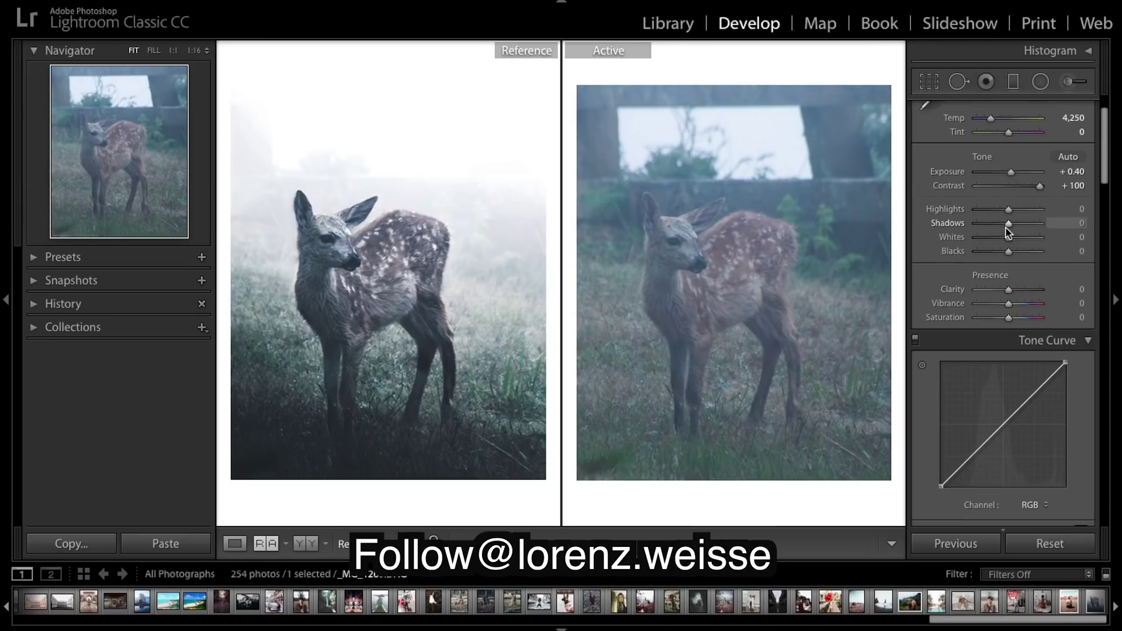
{"action": "left_click_drag", "start_coordinate": [1009, 209], "coordinate": [968, 225]}
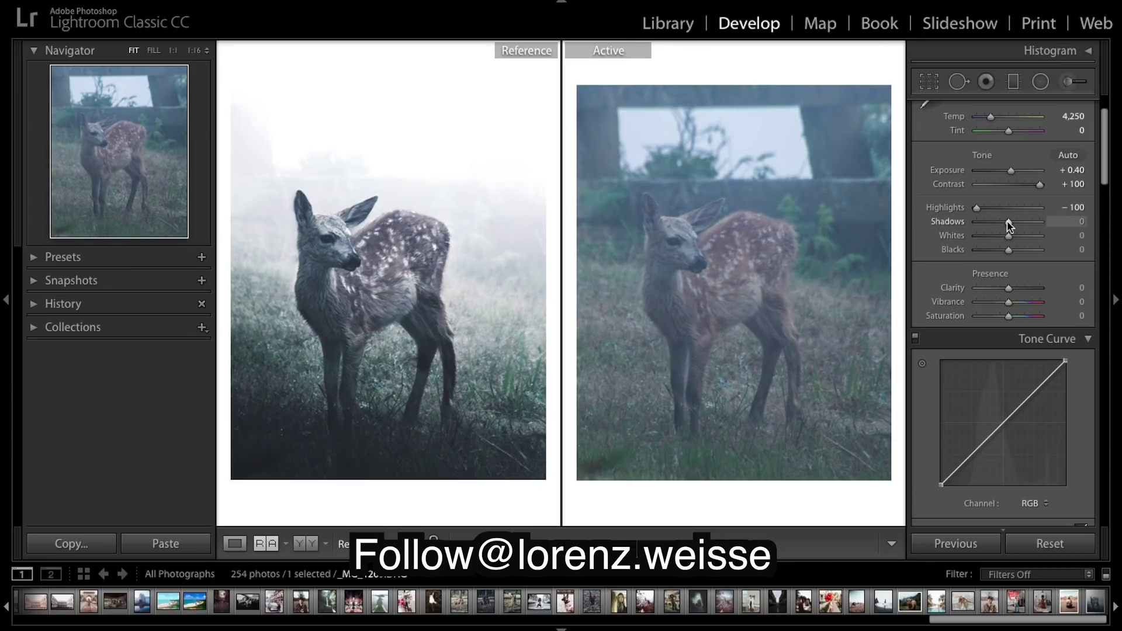
{"action": "left_click_drag", "start_coordinate": [1009, 225], "coordinate": [950, 221]}
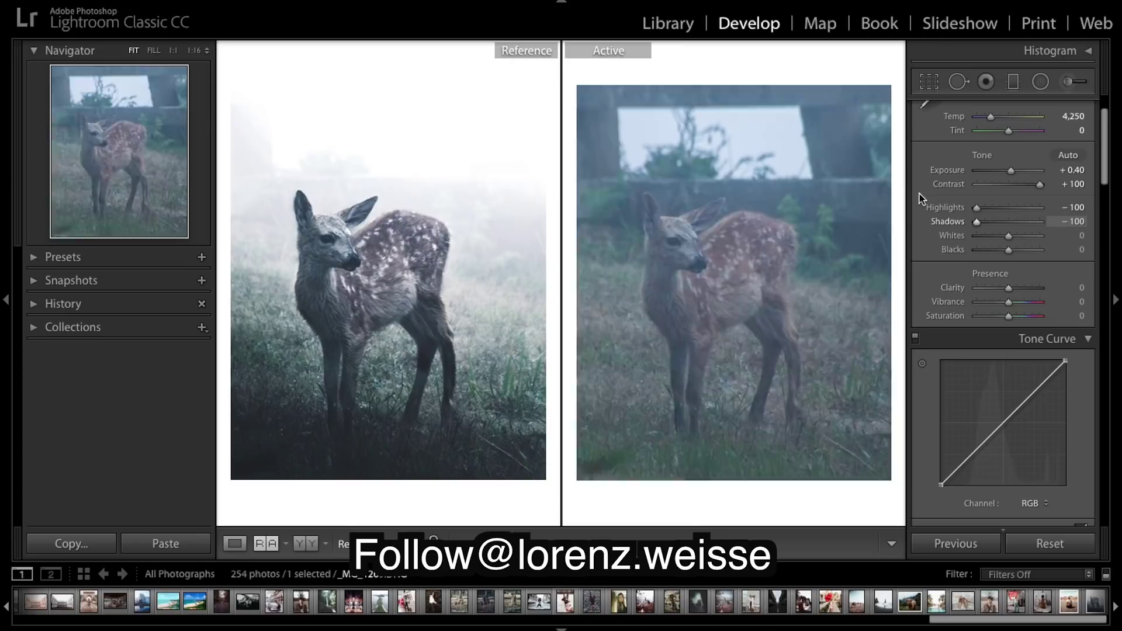
{"action": "left_click_drag", "start_coordinate": [1010, 243], "coordinate": [1028, 244]}
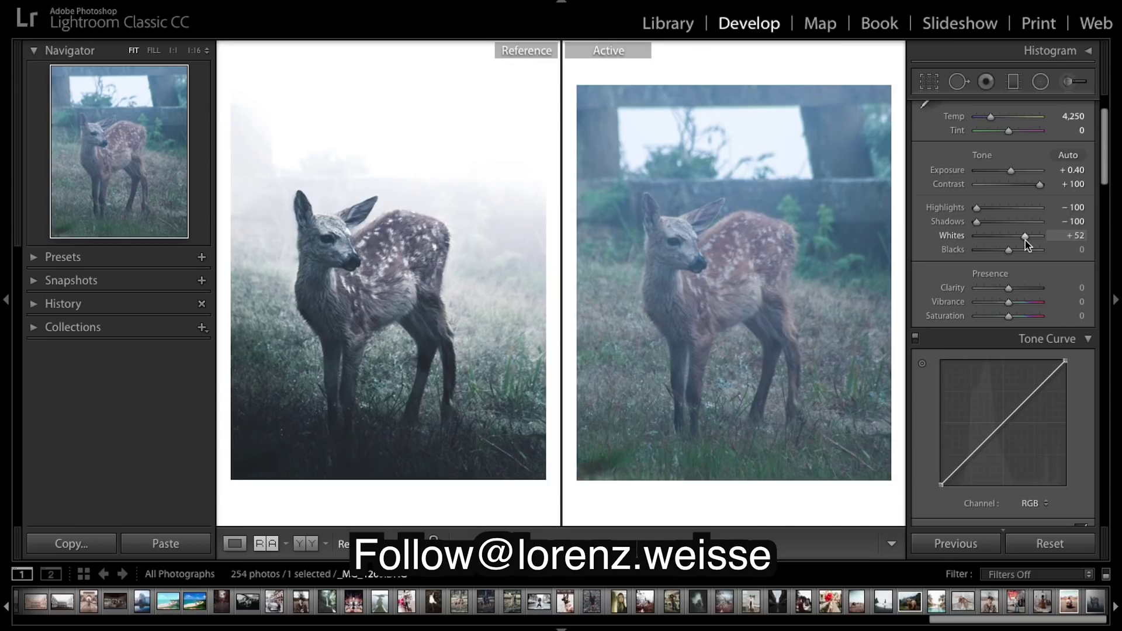
{"action": "left_click_drag", "start_coordinate": [1025, 241], "coordinate": [1024, 240]}
{"action": "left_click_drag", "start_coordinate": [1025, 240], "coordinate": [985, 248]}
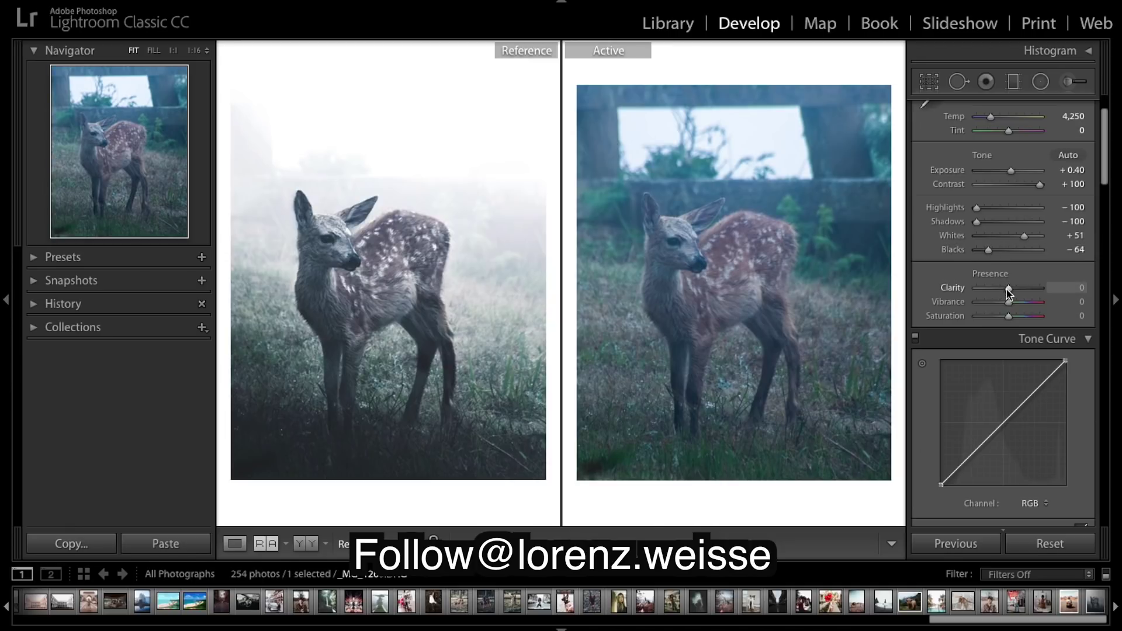
Step: Raise the photo's clarity to +59 and reduce its vibrance to −34
{"action": "mouse_move", "coordinate": [1011, 292]}
{"action": "left_mouse_down"}
{"action": "mouse_move", "coordinate": [1051, 300]}
{"action": "mouse_move", "coordinate": [1028, 301]}
{"action": "left_mouse_up"}
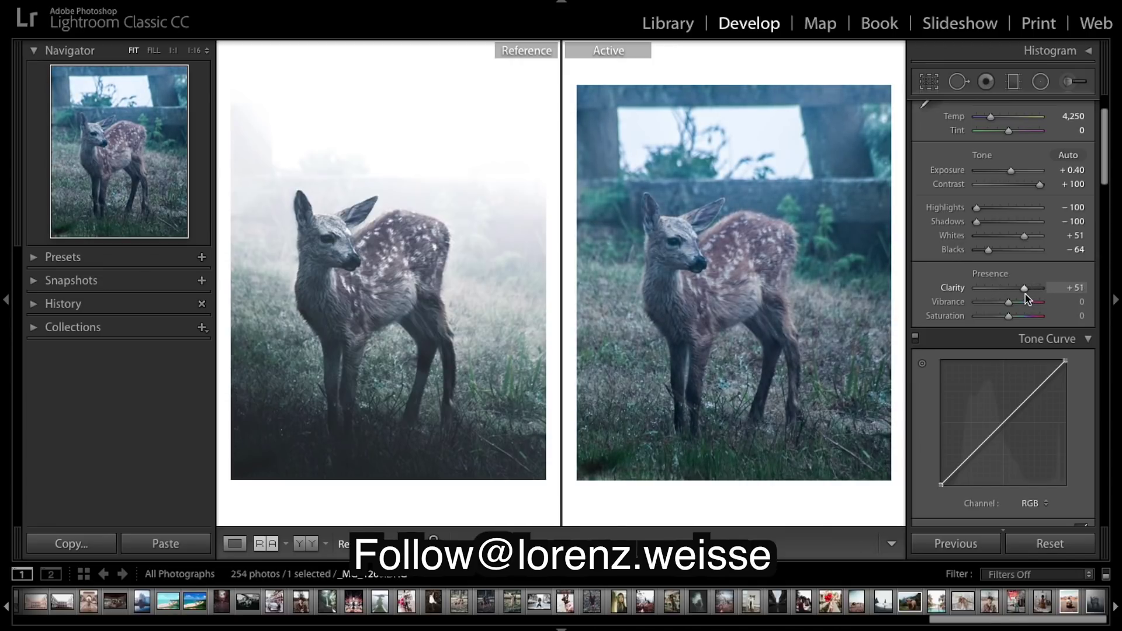
{"action": "left_click_drag", "start_coordinate": [1025, 294], "coordinate": [1028, 295]}
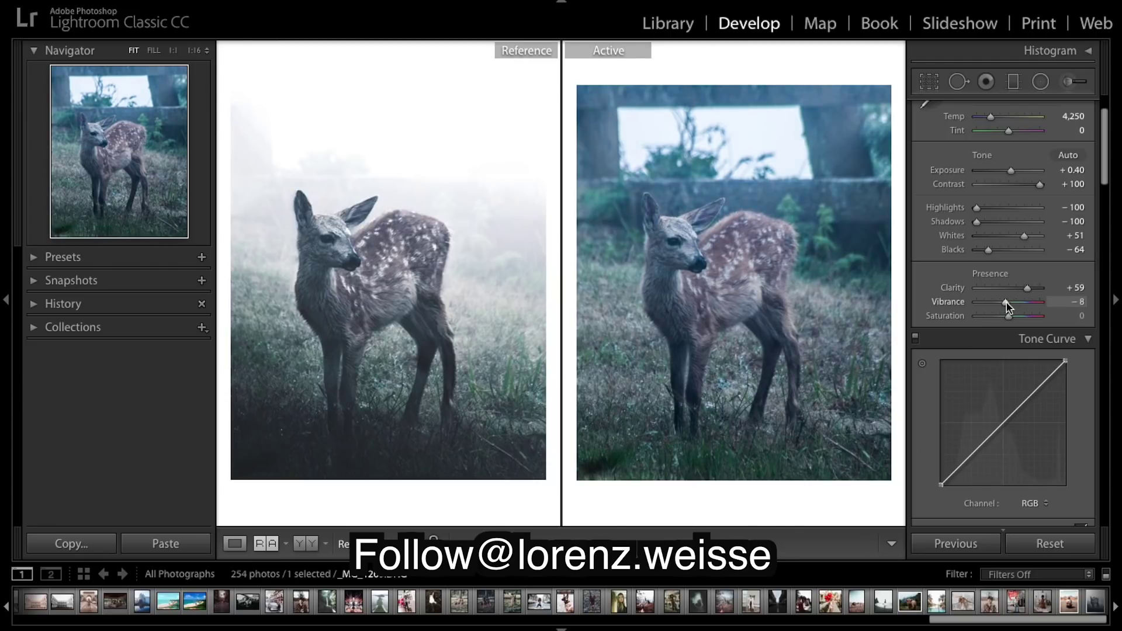
{"action": "left_click_drag", "start_coordinate": [1003, 302], "coordinate": [997, 302]}
Step: Shape the RGB tone curve into a gentle S with a raised black point to fade the shadows
{"action": "scroll", "coordinate": [1017, 324], "scroll_direction": "down", "scroll_amount": 5}
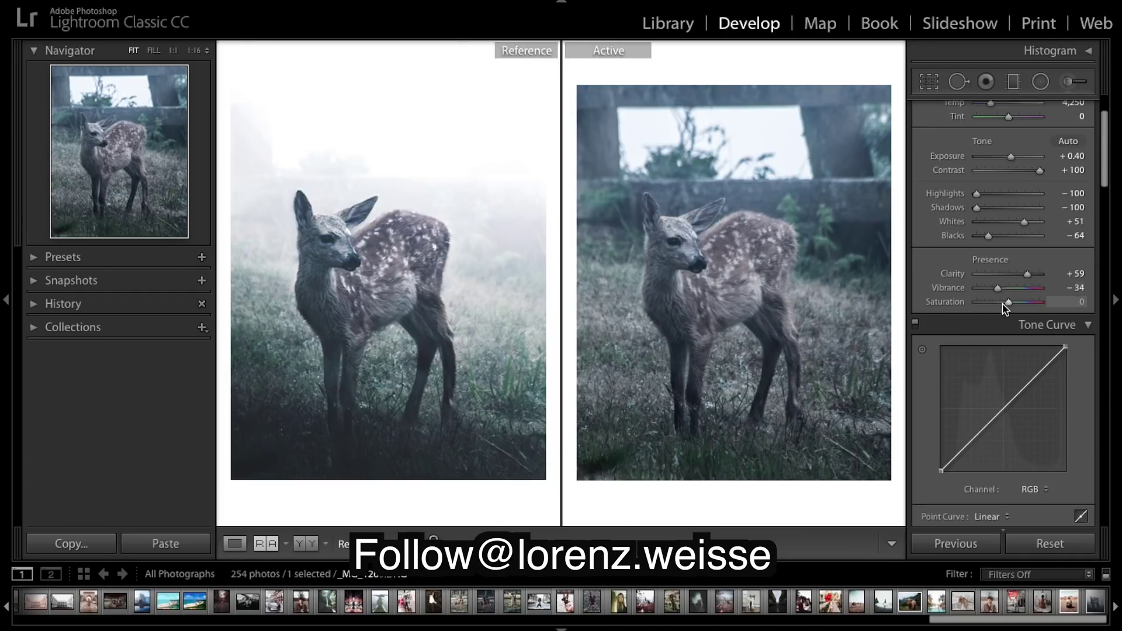
{"action": "scroll", "coordinate": [1016, 324], "scroll_direction": "down", "scroll_amount": 1}
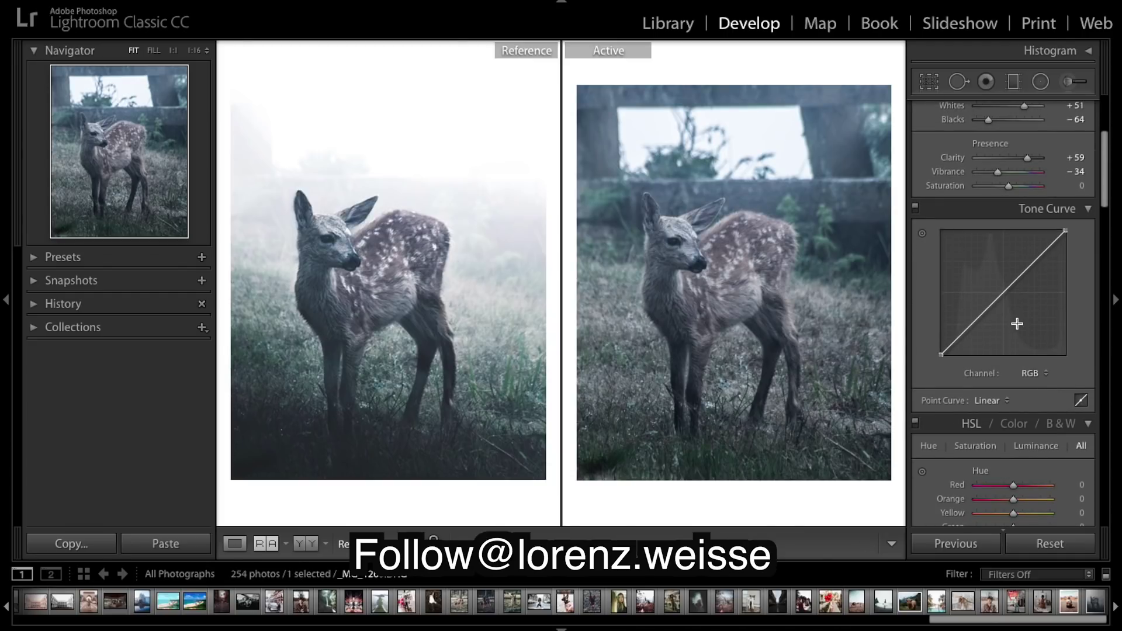
{"action": "left_click_drag", "start_coordinate": [941, 355], "coordinate": [1028, 264]}
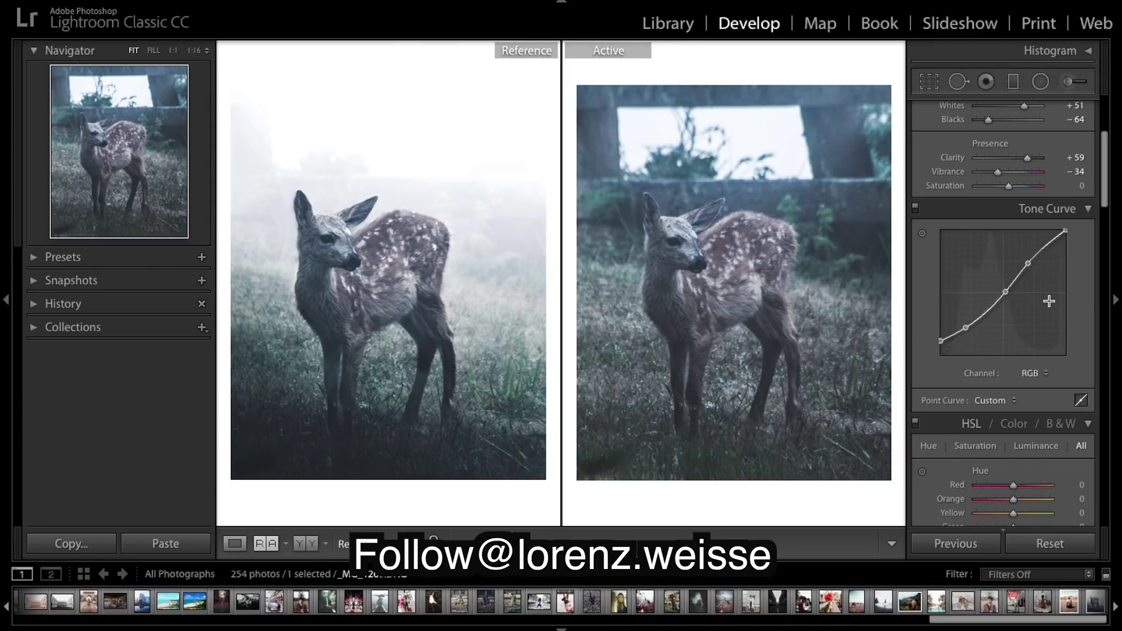
Step: Draw a slightly tilted graduated filter from the top of the photo down to the fawn's legs, centred on its body
{"action": "scroll", "coordinate": [1044, 296], "scroll_direction": "down", "scroll_amount": 3}
{"action": "scroll", "coordinate": [1043, 296], "scroll_direction": "down", "scroll_amount": 3}
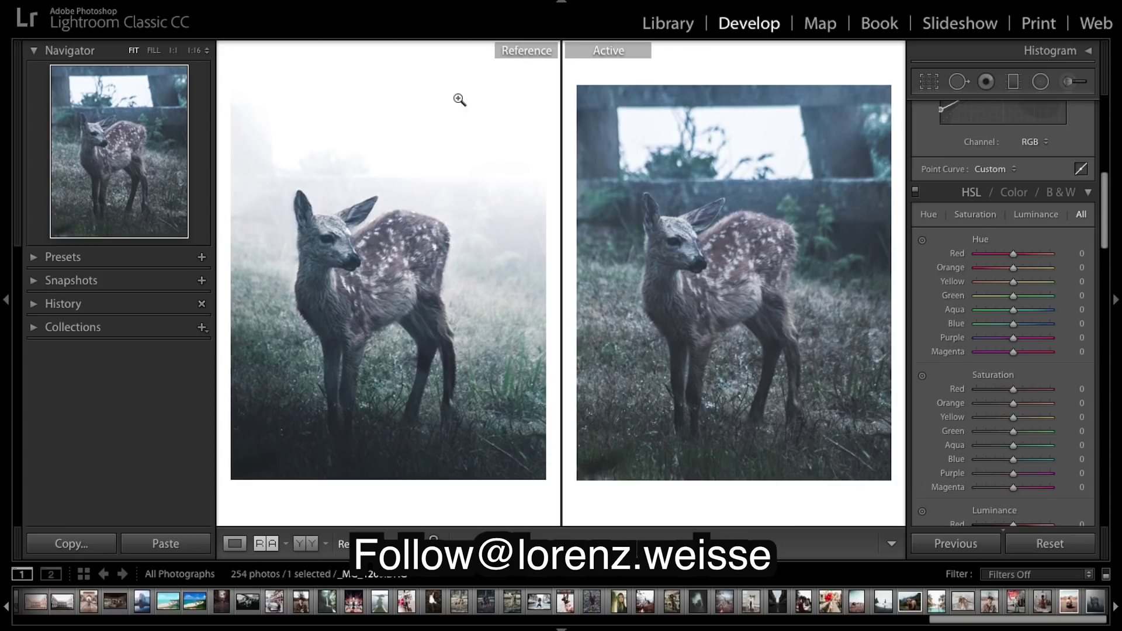
{"action": "left_click", "coordinate": [1015, 85]}
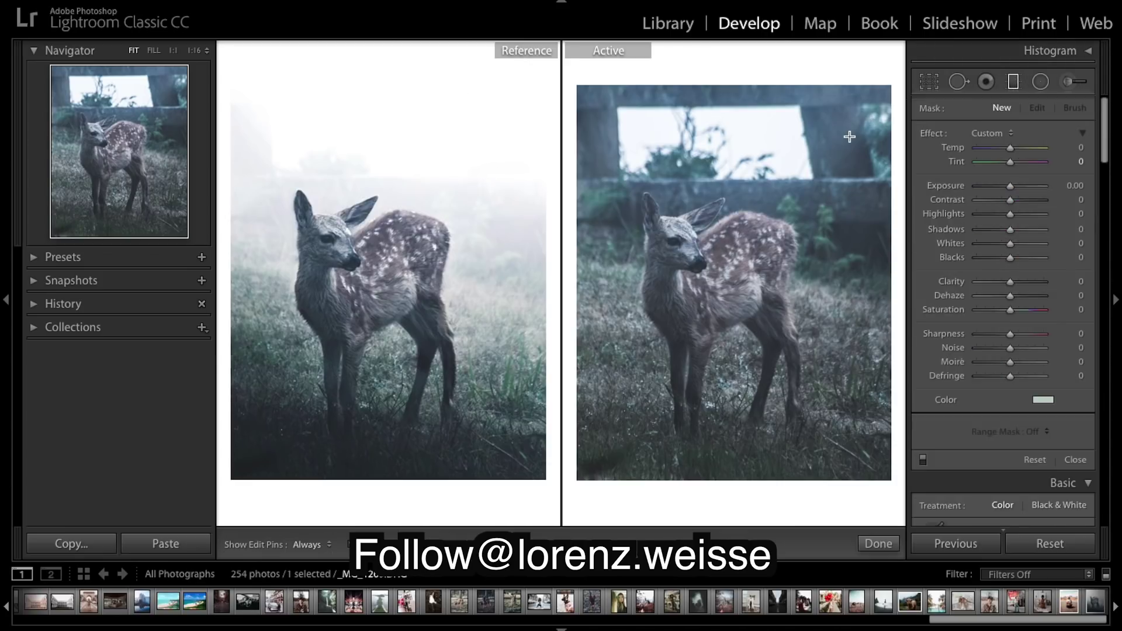
{"action": "left_click_drag", "start_coordinate": [810, 136], "coordinate": [734, 411]}
{"action": "left_click_drag", "start_coordinate": [776, 275], "coordinate": [786, 287]}
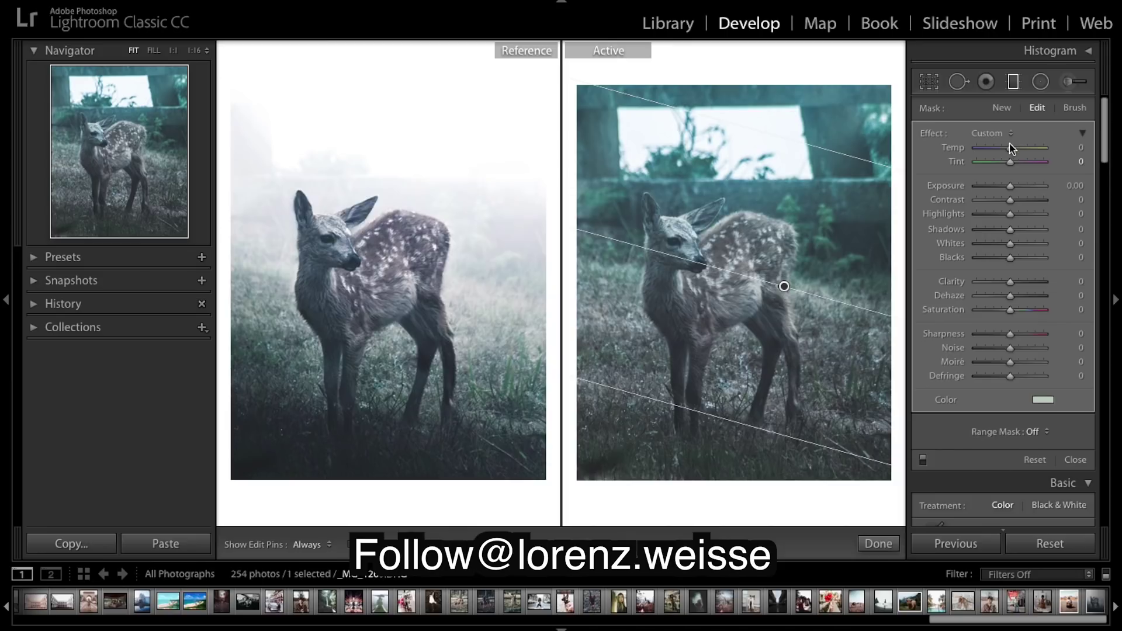
Step: Set the graduated filter's exposure to 1.99, contrast to −100, highlights to 52 and clarity to −100 for a foggy look
{"action": "left_click_drag", "start_coordinate": [1010, 187], "coordinate": [1025, 188]}
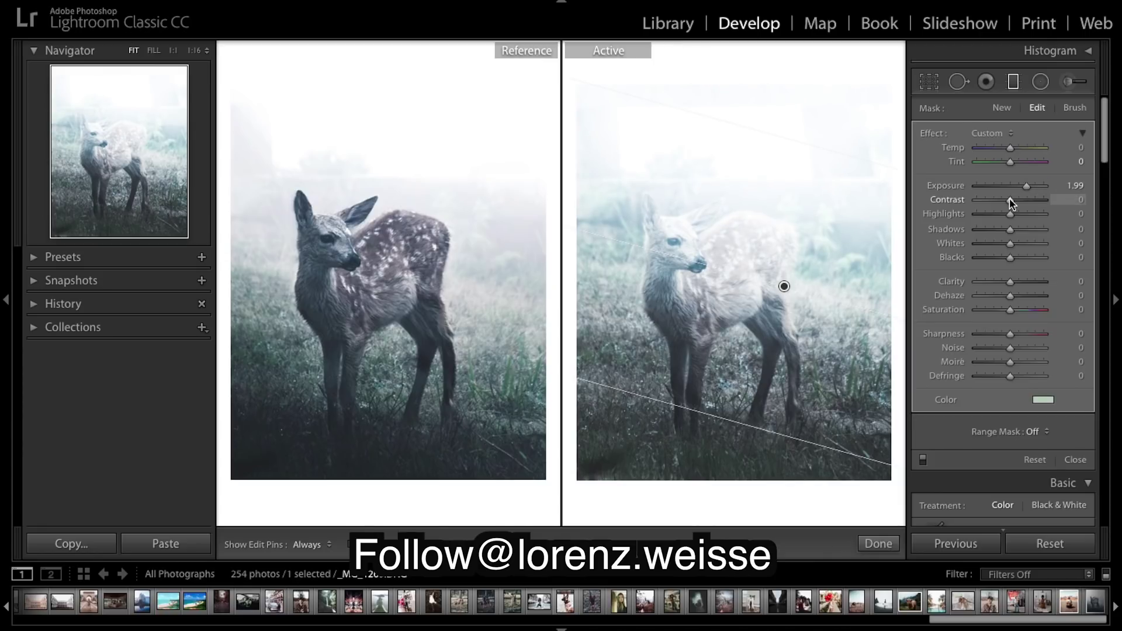
{"action": "left_click", "coordinate": [976, 200]}
{"action": "mouse_move", "coordinate": [976, 201]}
{"action": "left_mouse_down"}
{"action": "mouse_move", "coordinate": [1012, 200]}
{"action": "mouse_move", "coordinate": [995, 200]}
{"action": "left_mouse_up"}
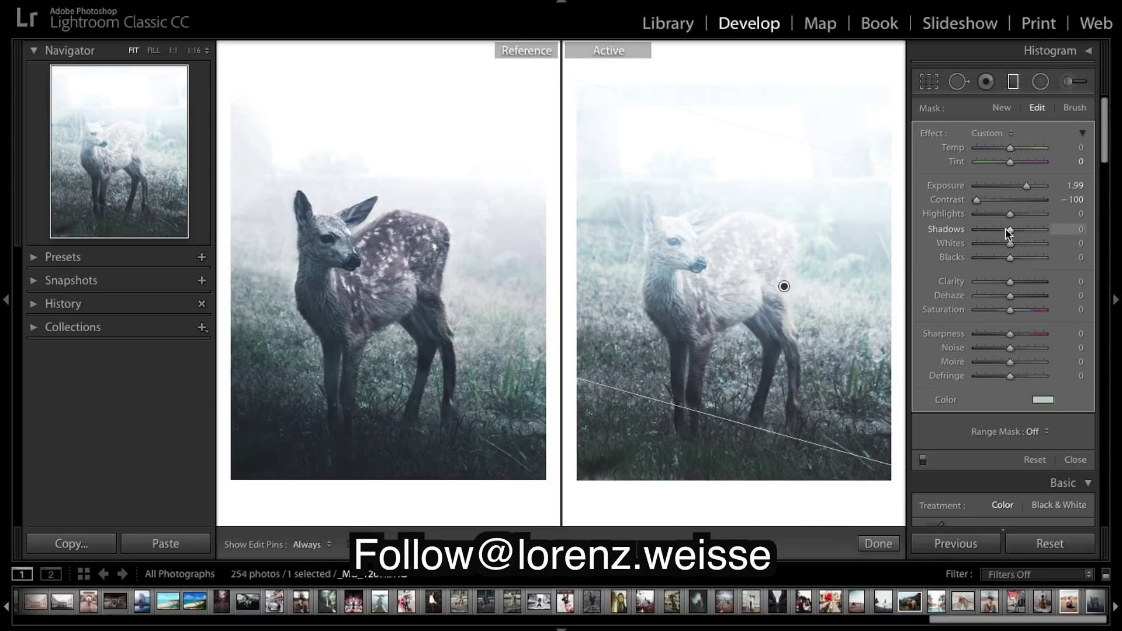
{"action": "left_click_drag", "start_coordinate": [1012, 215], "coordinate": [1032, 233]}
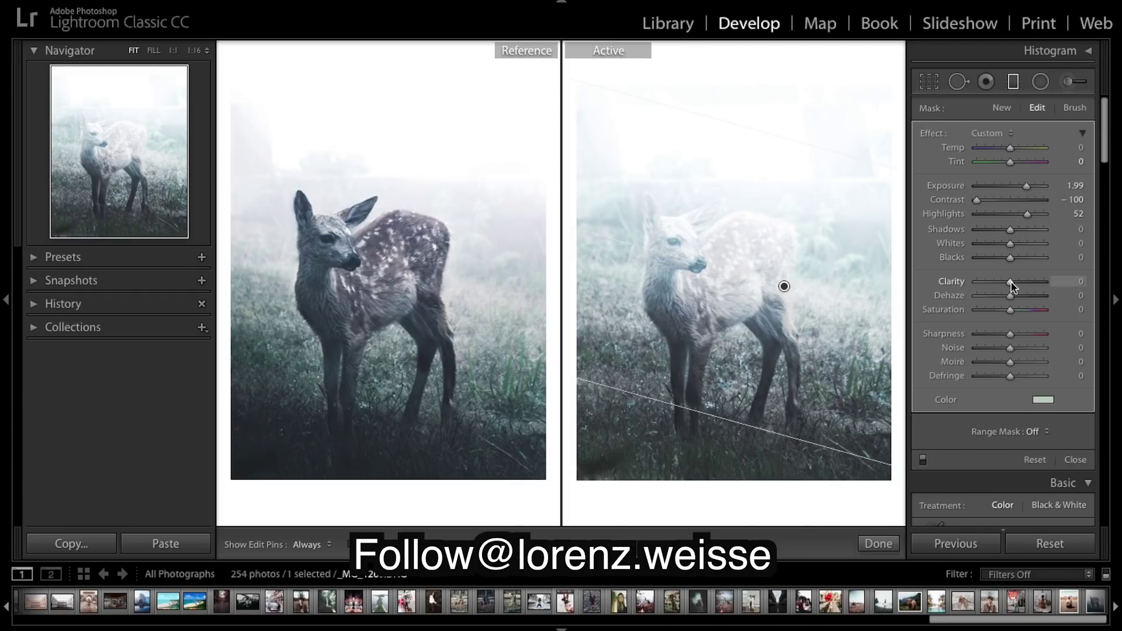
{"action": "left_click_drag", "start_coordinate": [1013, 283], "coordinate": [976, 282]}
Step: Show only the edited photo and set the graduated filter's mask brush to erase at size 9, with the edit pins hidden
{"action": "key", "text": "d"}
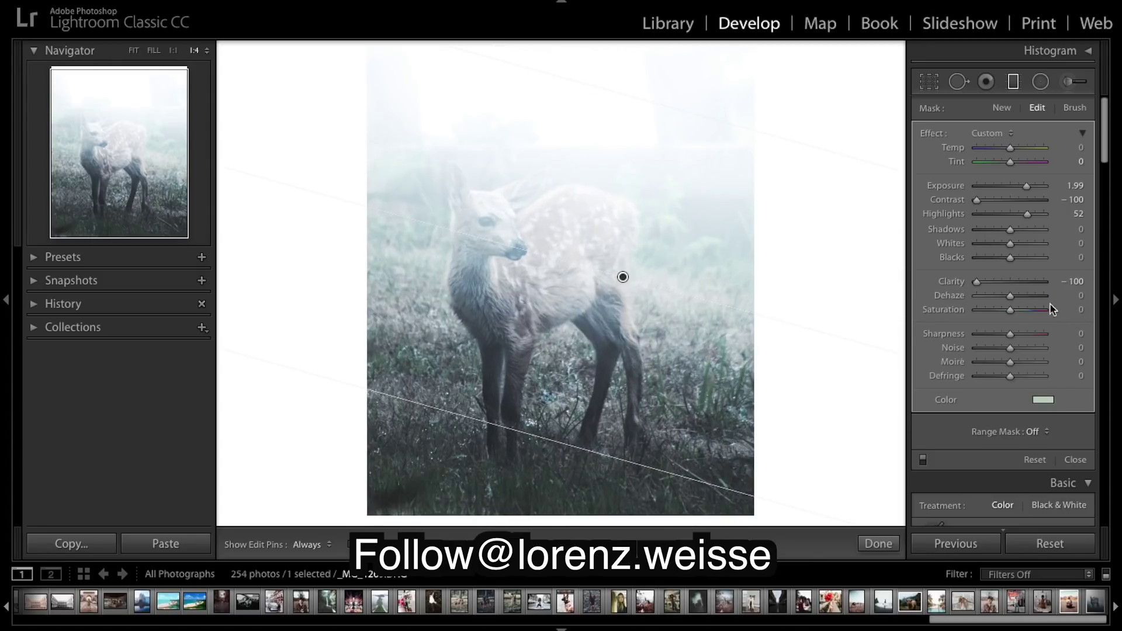
{"action": "left_click", "coordinate": [1074, 108]}
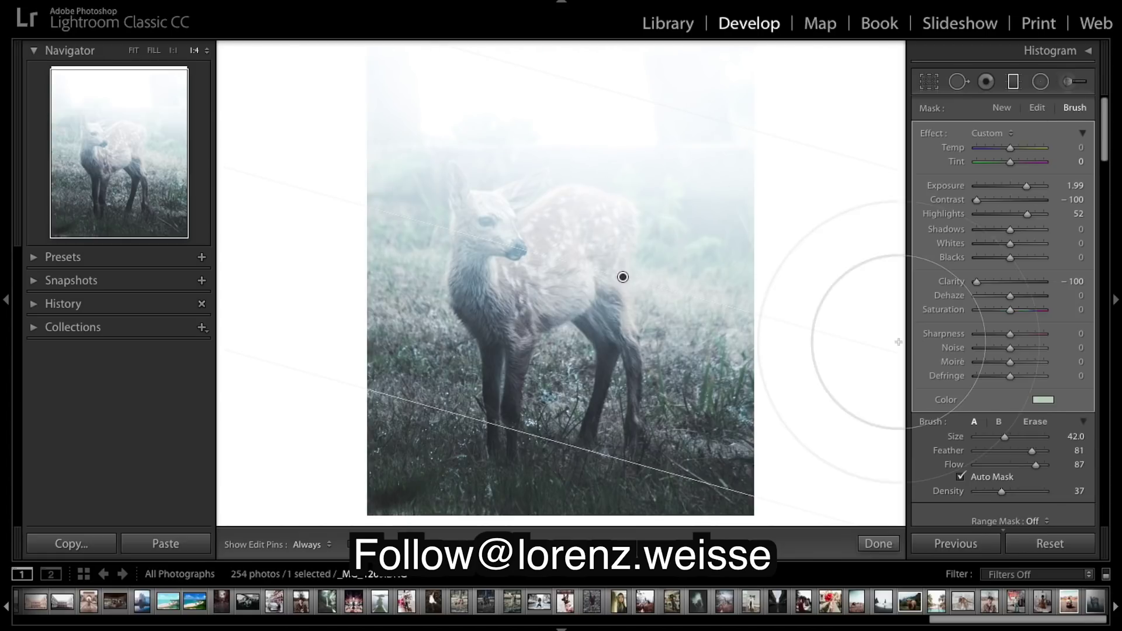
{"action": "left_click", "coordinate": [1032, 422]}
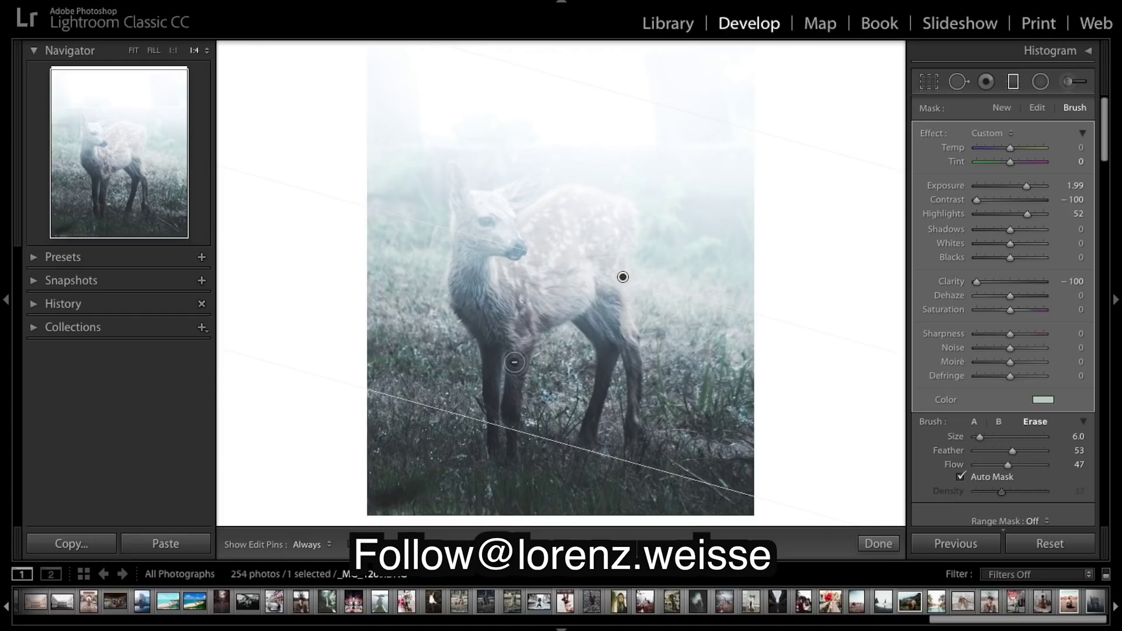
{"action": "scroll", "coordinate": [514, 362], "scroll_direction": "up", "scroll_amount": 3}
{"action": "key", "text": "h"}
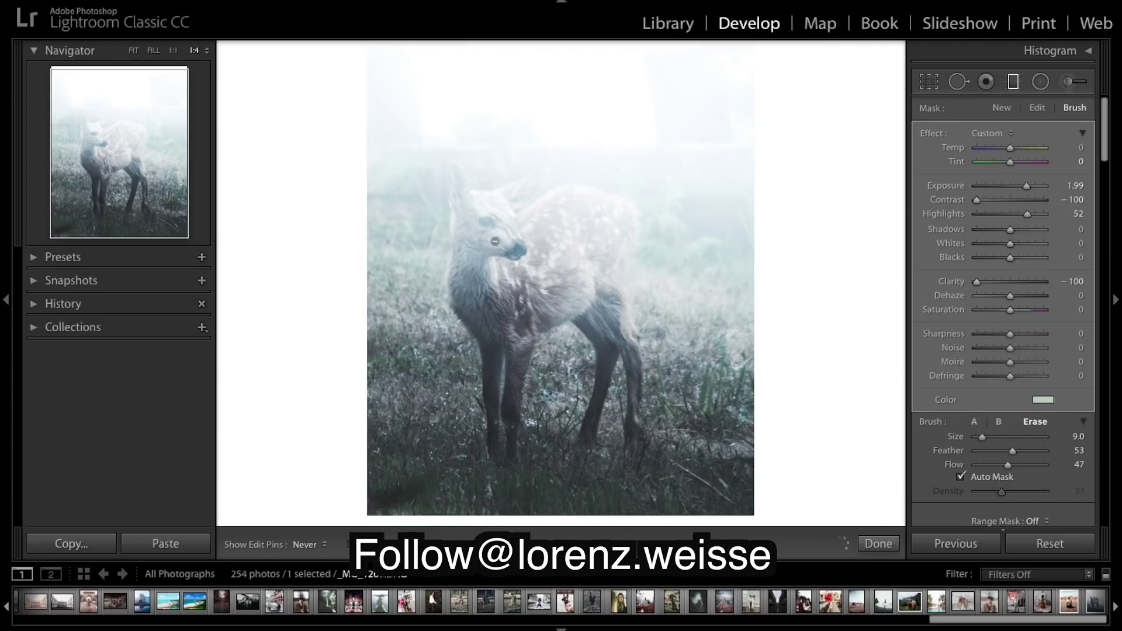
Step: Erase the graduated filter's fog from the fawn's face, ears and body, and finish editing the filter
{"action": "left_click_drag", "start_coordinate": [503, 248], "coordinate": [517, 253]}
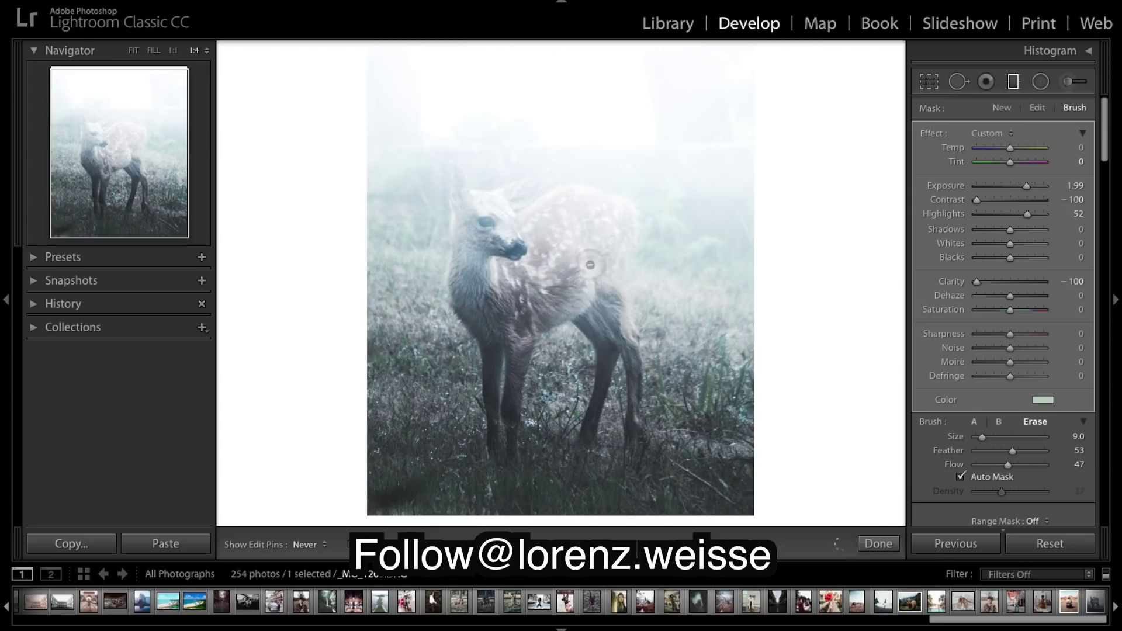
{"action": "key", "text": "h"}
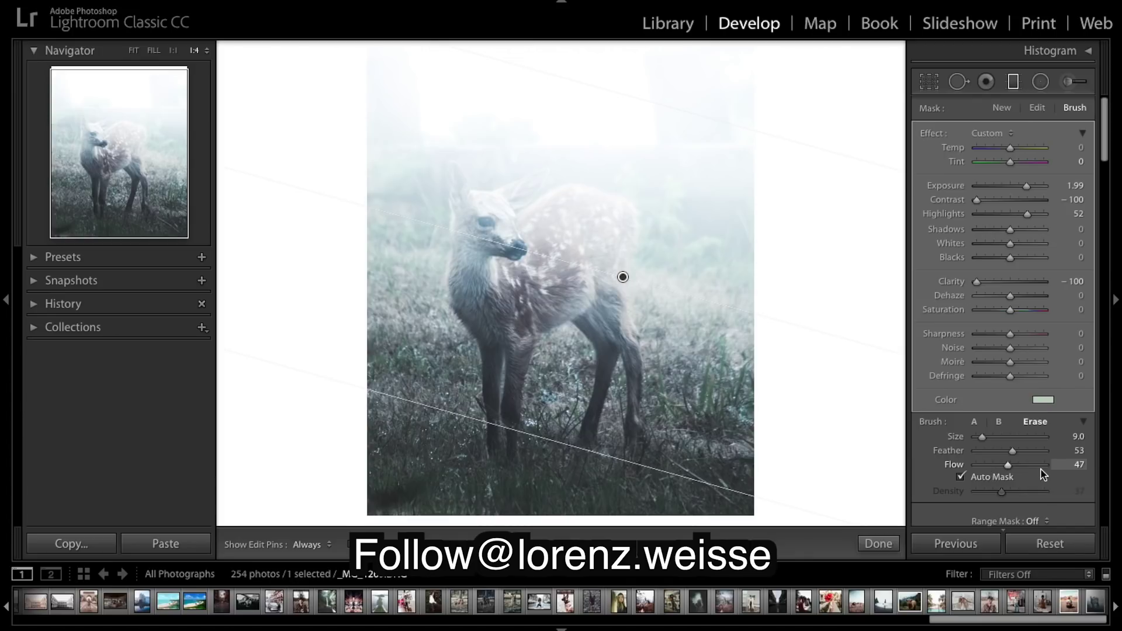
{"action": "key", "text": "h"}
{"action": "mouse_move", "coordinate": [587, 276]}
{"action": "left_mouse_down"}
{"action": "mouse_move", "coordinate": [582, 250]}
{"action": "mouse_move", "coordinate": [546, 233]}
{"action": "mouse_move", "coordinate": [563, 223]}
{"action": "mouse_move", "coordinate": [590, 241]}
{"action": "mouse_move", "coordinate": [570, 214]}
{"action": "mouse_move", "coordinate": [546, 214]}
{"action": "mouse_move", "coordinate": [586, 227]}
{"action": "mouse_move", "coordinate": [597, 249]}
{"action": "mouse_move", "coordinate": [558, 226]}
{"action": "mouse_move", "coordinate": [558, 281]}
{"action": "mouse_move", "coordinate": [475, 273]}
{"action": "mouse_move", "coordinate": [485, 217]}
{"action": "mouse_move", "coordinate": [527, 258]}
{"action": "mouse_move", "coordinate": [498, 239]}
{"action": "mouse_move", "coordinate": [505, 230]}
{"action": "mouse_move", "coordinate": [512, 247]}
{"action": "mouse_move", "coordinate": [491, 289]}
{"action": "mouse_move", "coordinate": [482, 258]}
{"action": "mouse_move", "coordinate": [480, 282]}
{"action": "mouse_move", "coordinate": [537, 290]}
{"action": "mouse_move", "coordinate": [597, 276]}
{"action": "mouse_move", "coordinate": [607, 301]}
{"action": "mouse_move", "coordinate": [590, 287]}
{"action": "mouse_move", "coordinate": [576, 301]}
{"action": "mouse_move", "coordinate": [605, 330]}
{"action": "mouse_move", "coordinate": [569, 296]}
{"action": "mouse_move", "coordinate": [634, 342]}
{"action": "mouse_move", "coordinate": [613, 283]}
{"action": "mouse_move", "coordinate": [619, 246]}
{"action": "mouse_move", "coordinate": [590, 216]}
{"action": "left_mouse_up"}
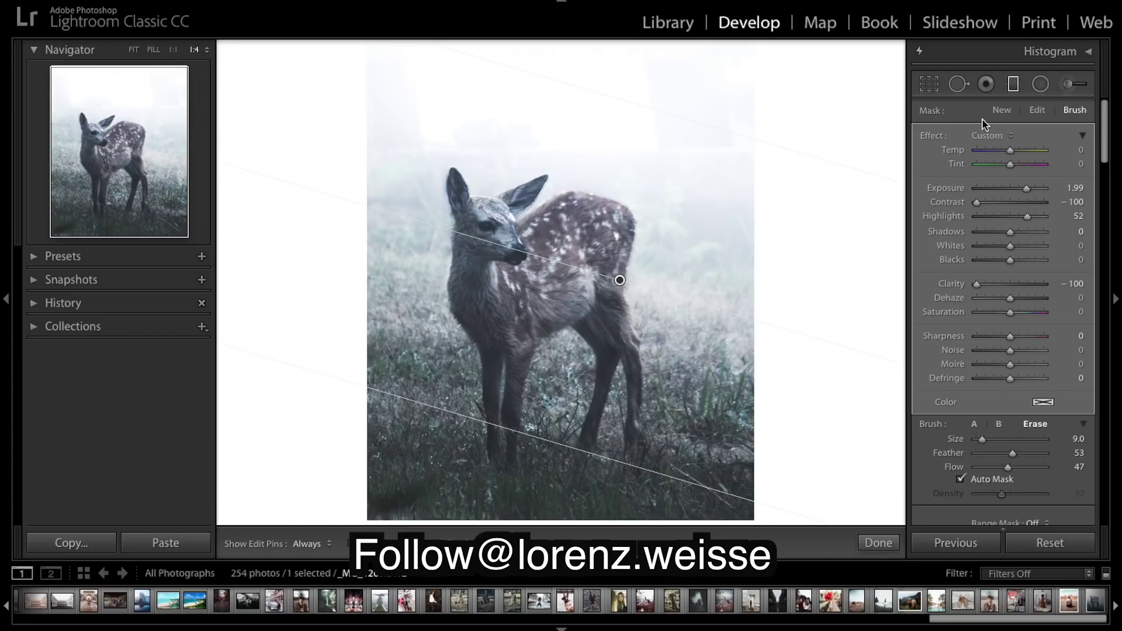
{"action": "left_click", "coordinate": [879, 543]}
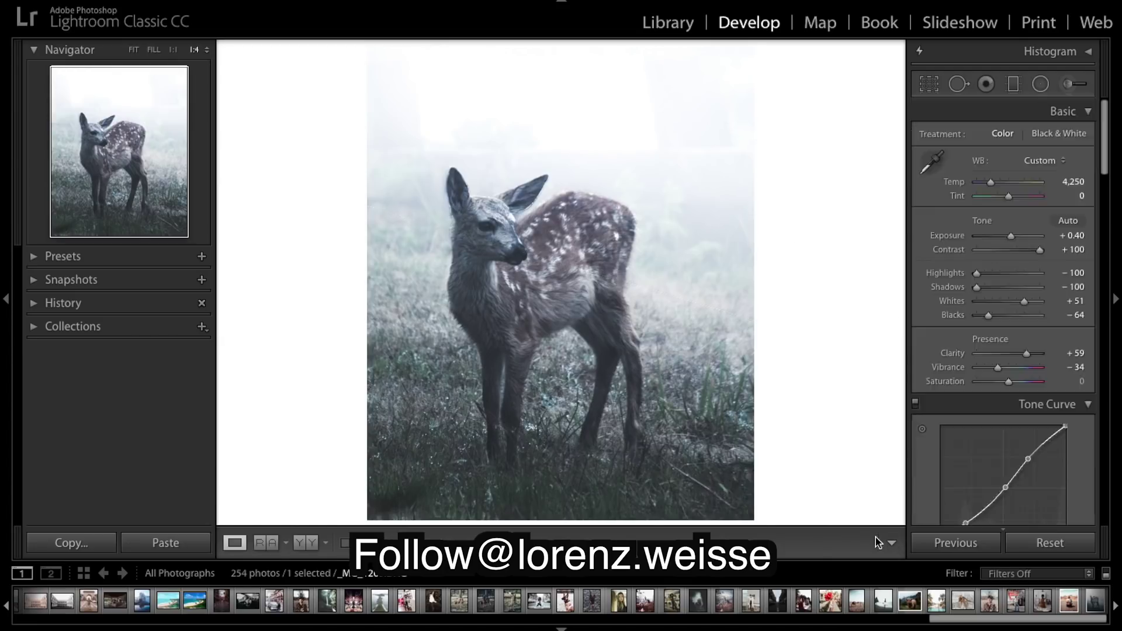
Step: Compare the edit with the reference photo side by side, with both images fitted to view
{"action": "left_click", "coordinate": [266, 543]}
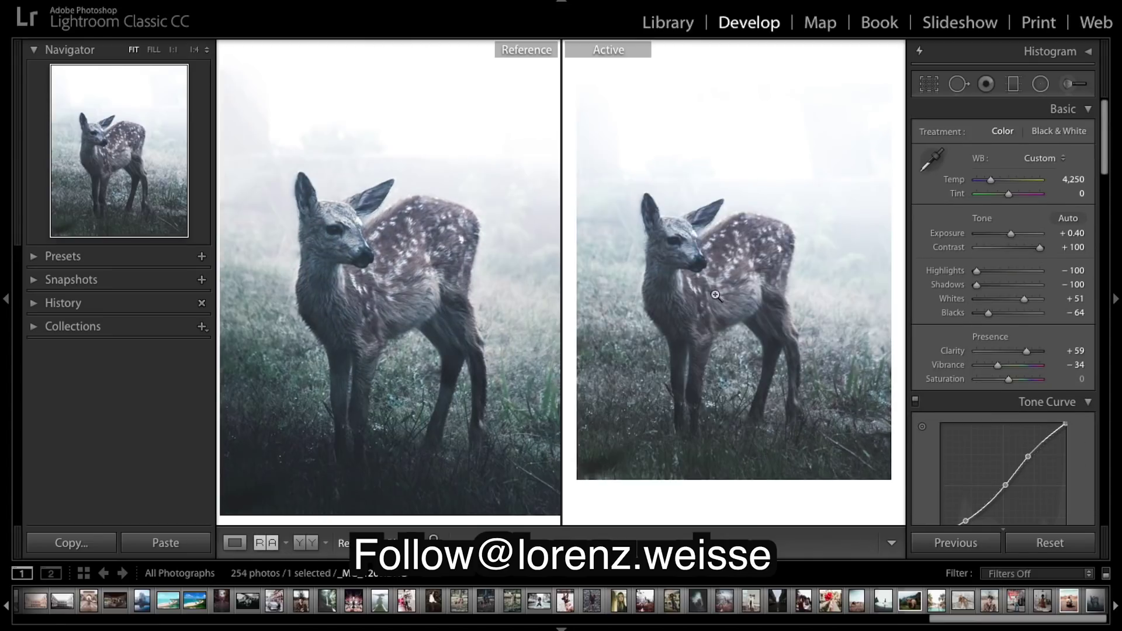
{"action": "left_click", "coordinate": [768, 246]}
{"action": "left_click", "coordinate": [453, 307]}
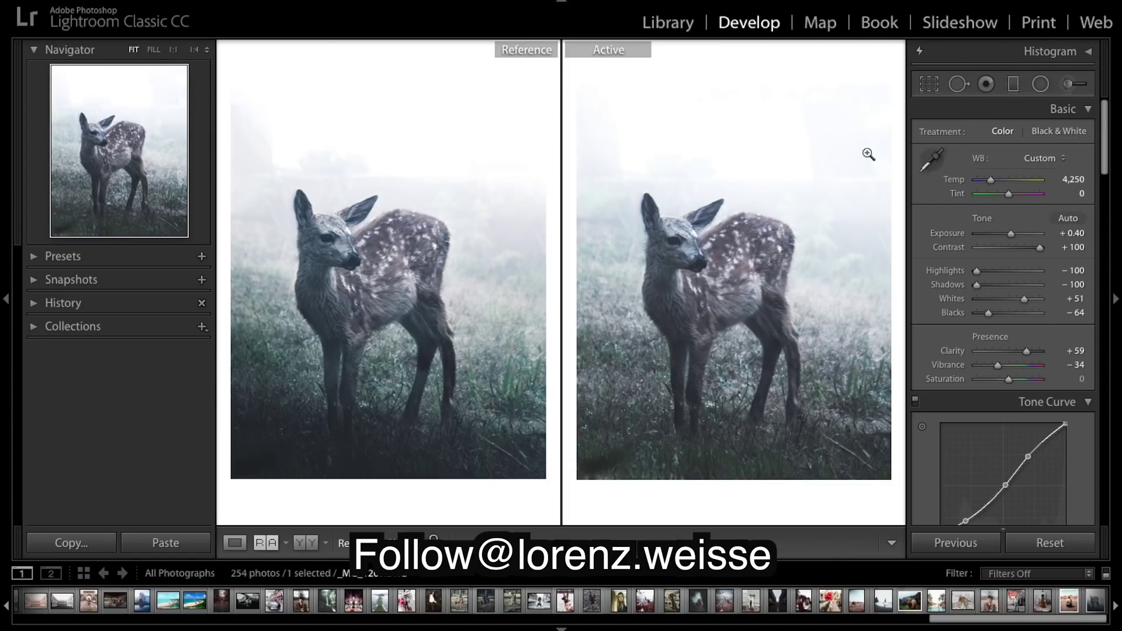
Step: Draw a second graduated filter diagonally from the photo's upper-right corner down toward the fawn's back
{"action": "left_click", "coordinate": [1013, 84]}
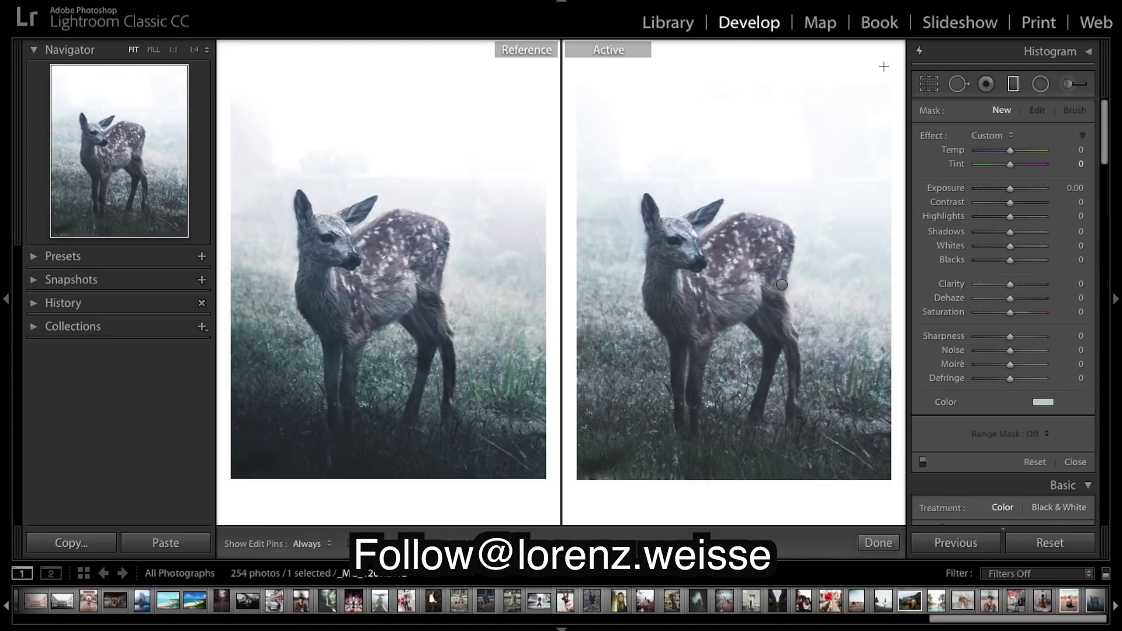
{"action": "left_click_drag", "start_coordinate": [891, 61], "coordinate": [793, 245]}
{"action": "right_click", "coordinate": [843, 153]}
{"action": "key", "text": "Escape"}
{"action": "key", "text": "Delete"}
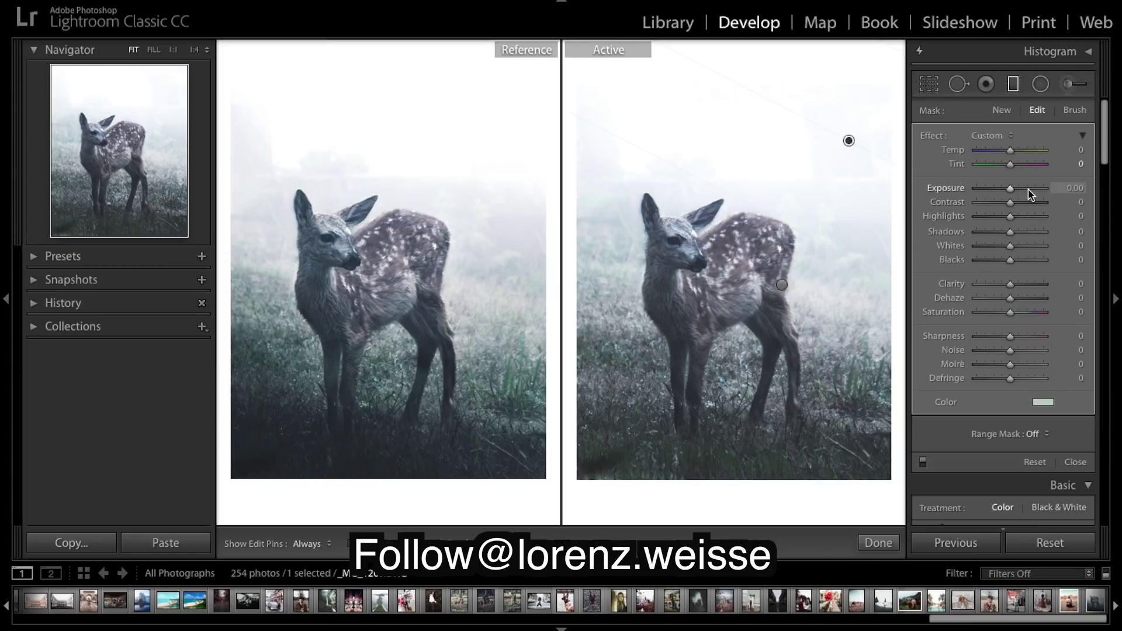
Step: Set the upper-right graduated filter's exposure to 1.90 and clarity to −100, and finish the filter
{"action": "left_click_drag", "start_coordinate": [1030, 195], "coordinate": [1027, 194]}
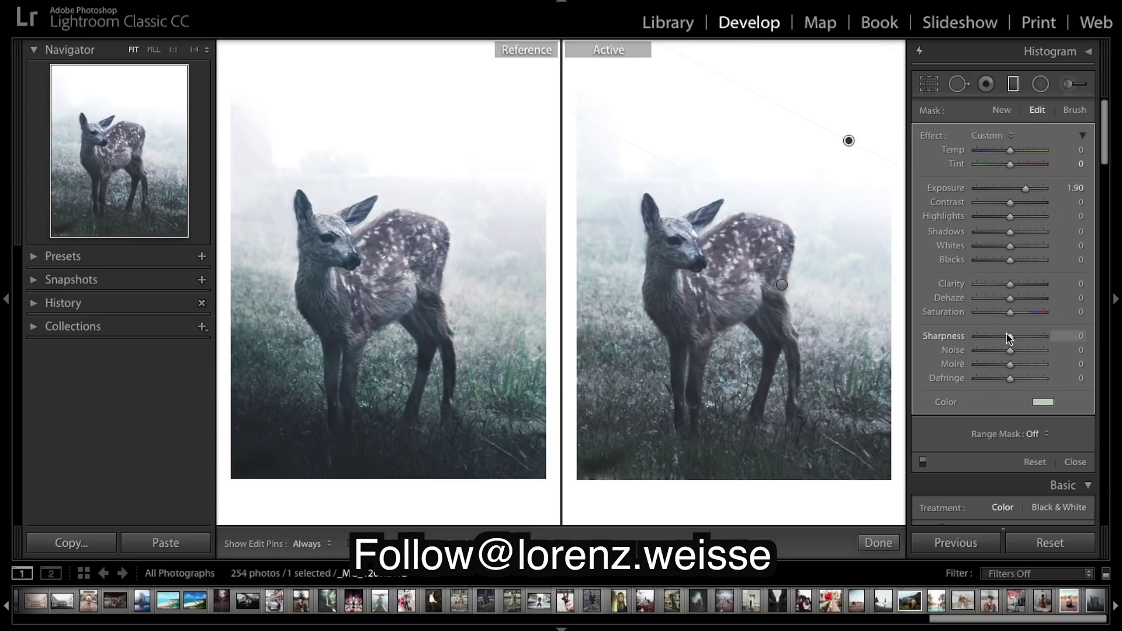
{"action": "left_click_drag", "start_coordinate": [1008, 284], "coordinate": [849, 260]}
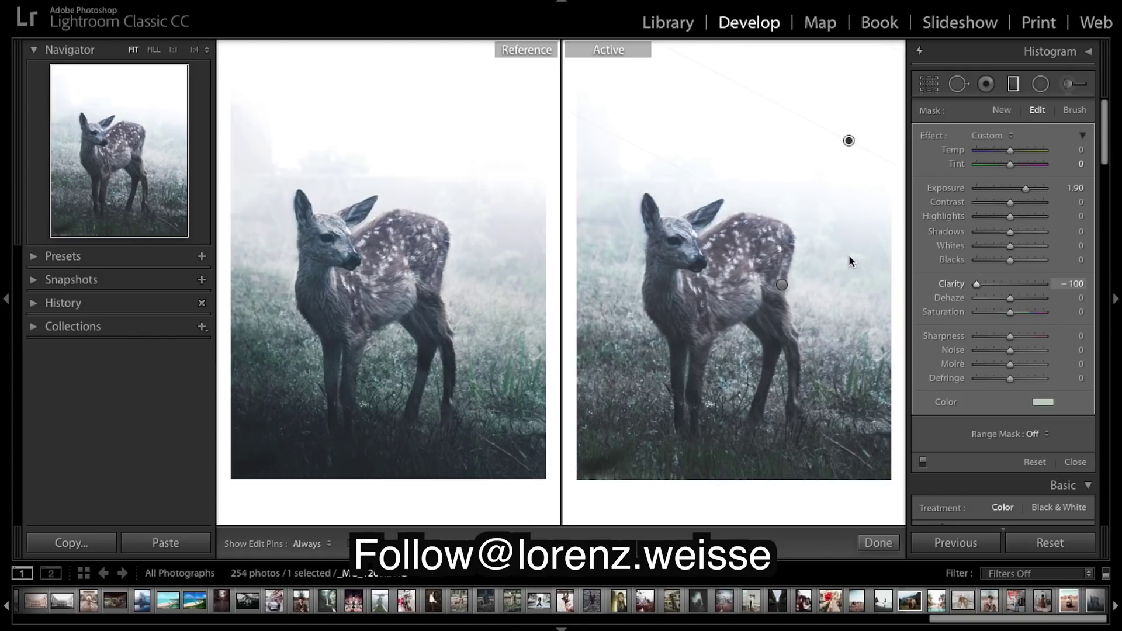
{"action": "left_click", "coordinate": [880, 543]}
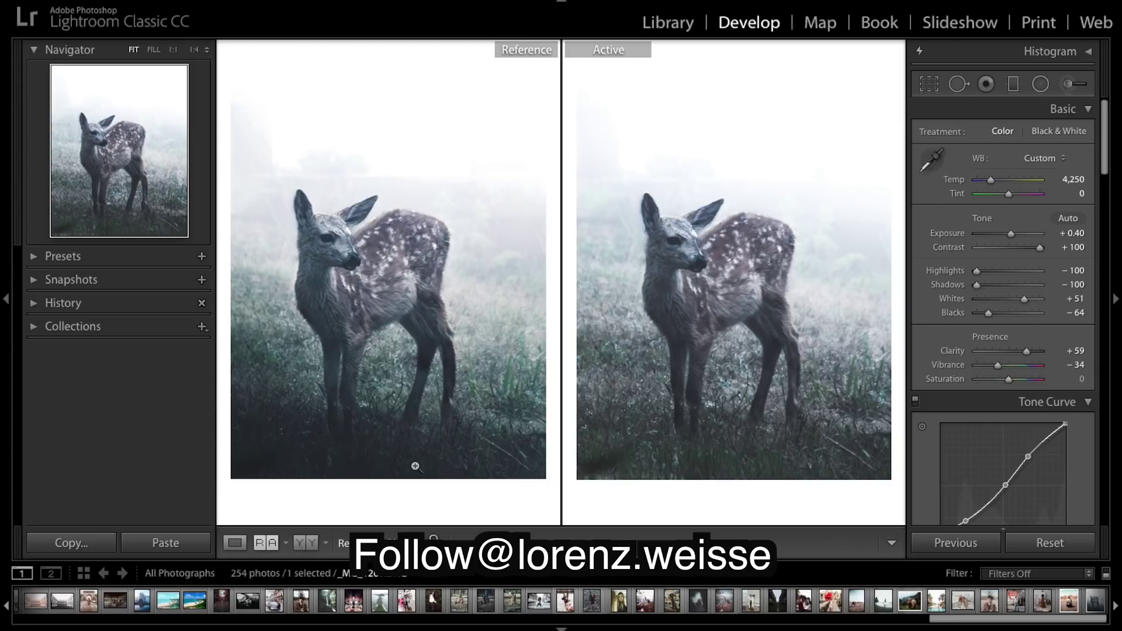
Step: Draw a tilted graduated filter from the photo's lower-left corner up to the fawn's legs, with its centre at the photo's left edge
{"action": "left_click", "coordinate": [1014, 85]}
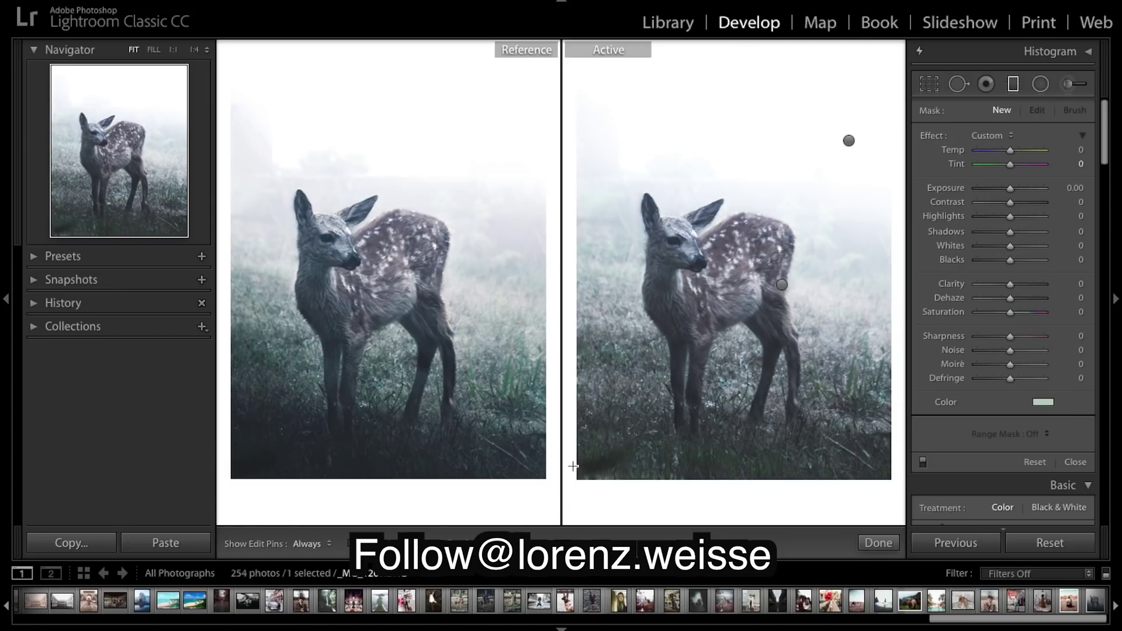
{"action": "left_click_drag", "start_coordinate": [566, 496], "coordinate": [615, 342]}
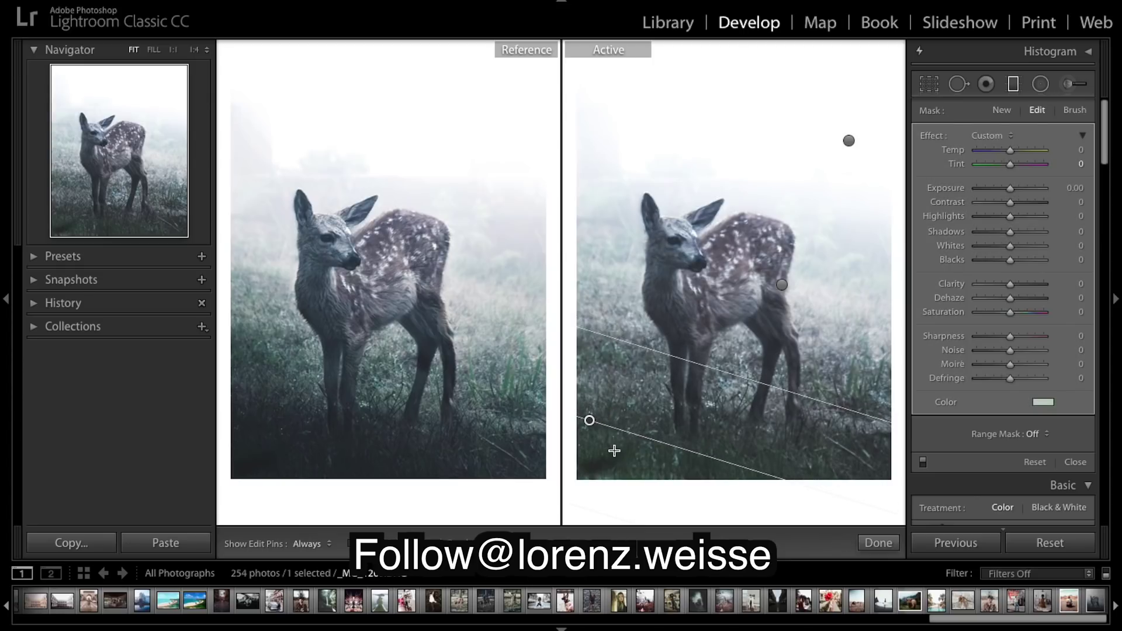
{"action": "left_click_drag", "start_coordinate": [583, 431], "coordinate": [568, 450]}
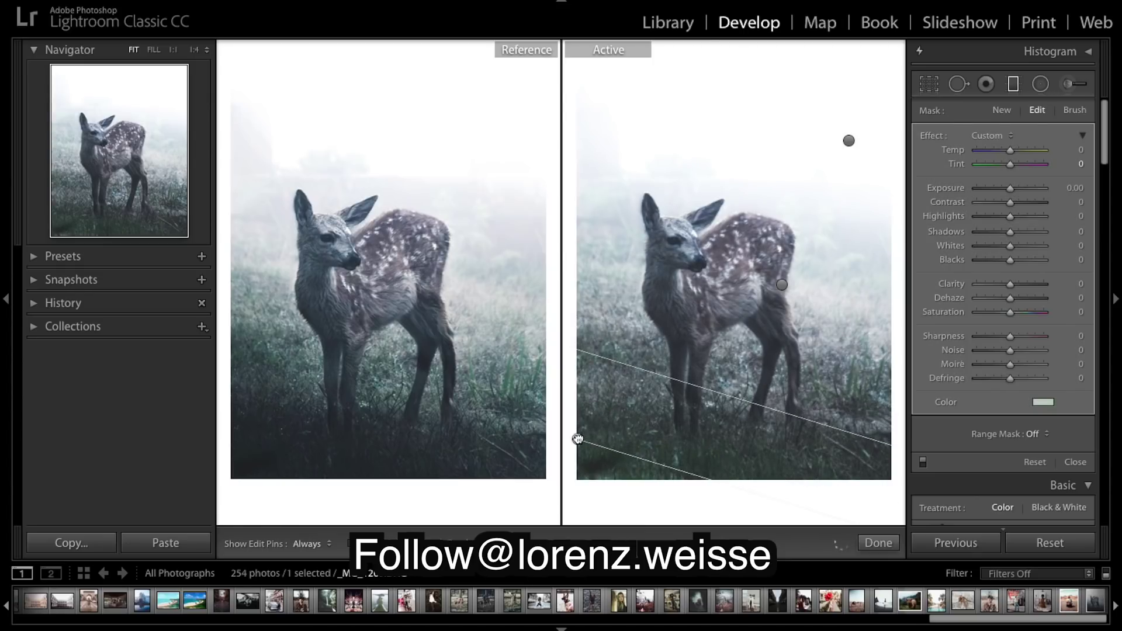
{"action": "left_click_drag", "start_coordinate": [635, 371], "coordinate": [639, 350]}
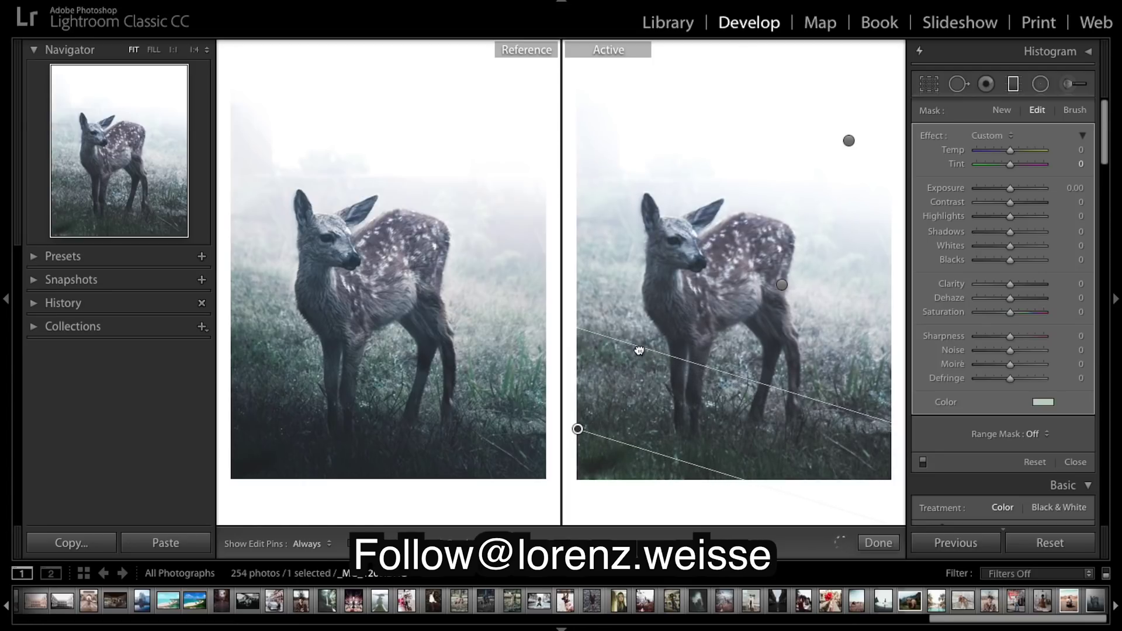
{"action": "left_click_drag", "start_coordinate": [577, 432], "coordinate": [573, 429]}
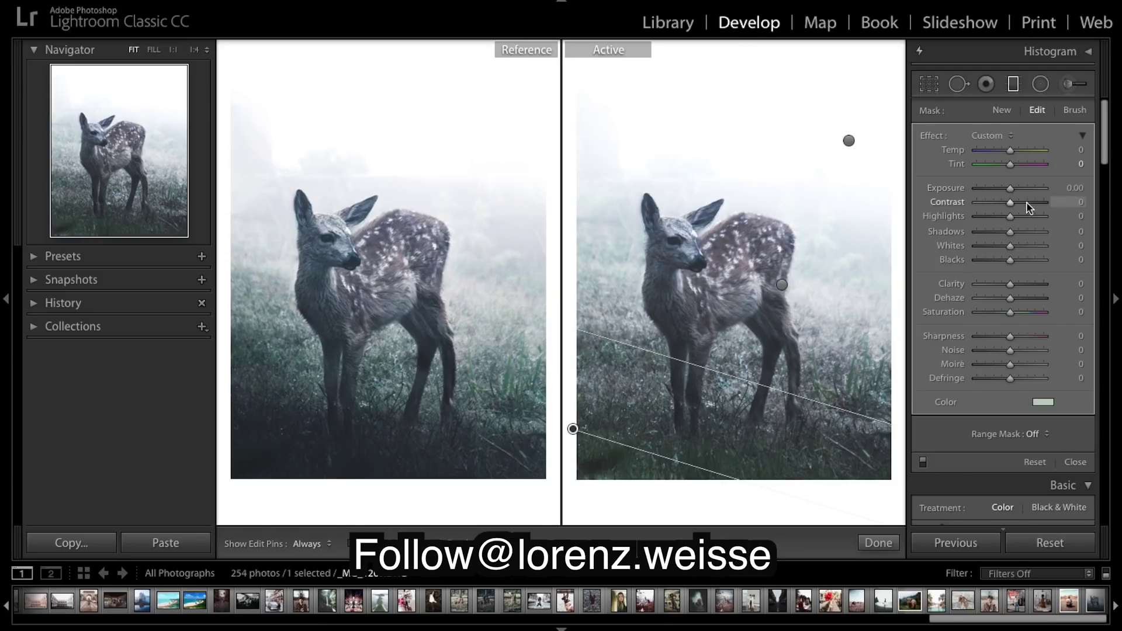
Step: Darken the lower graduated filter with exposure −2.17, blacks 16 and temperature −20, and finish the filter
{"action": "left_click_drag", "start_coordinate": [1008, 190], "coordinate": [995, 194]}
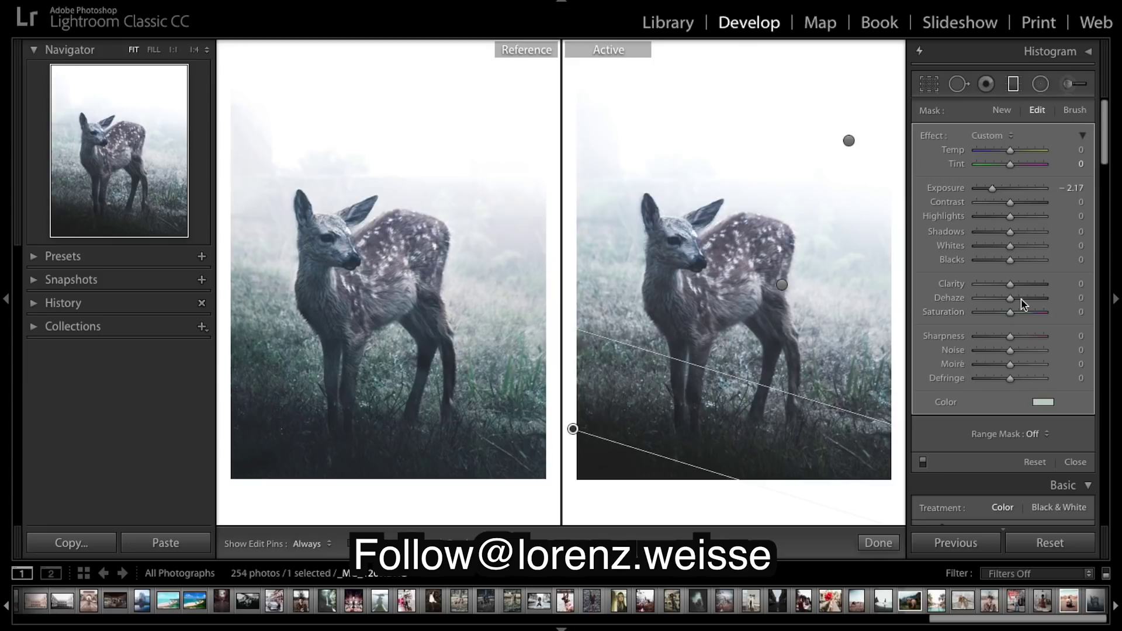
{"action": "left_click_drag", "start_coordinate": [1022, 264], "coordinate": [1017, 265]}
{"action": "left_click_drag", "start_coordinate": [1005, 147], "coordinate": [1004, 147]}
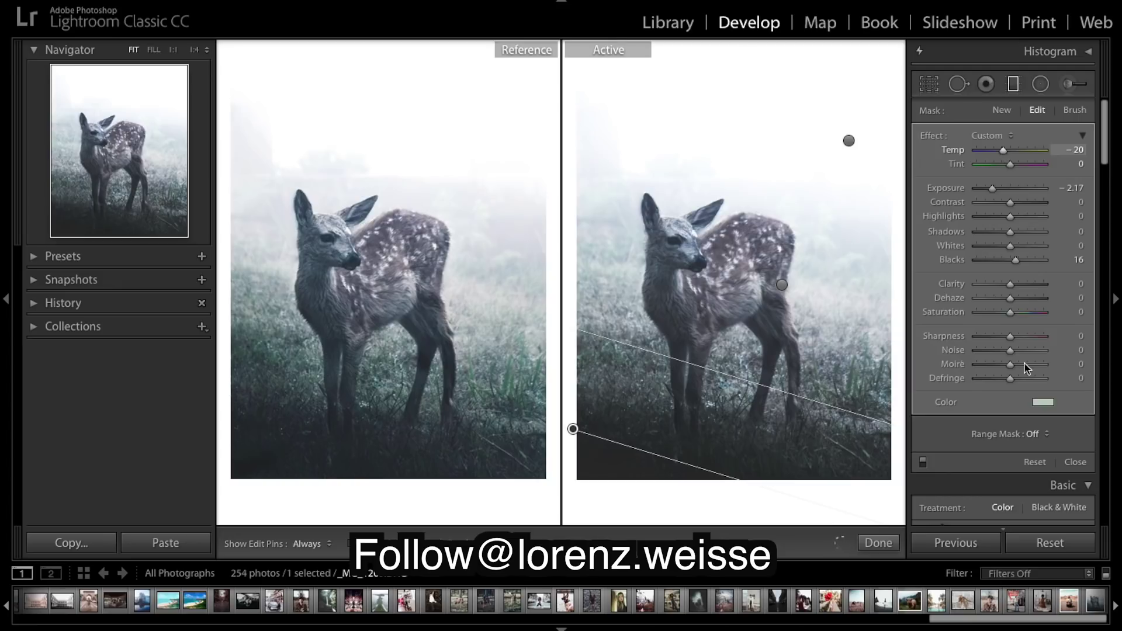
{"action": "left_click", "coordinate": [878, 543]}
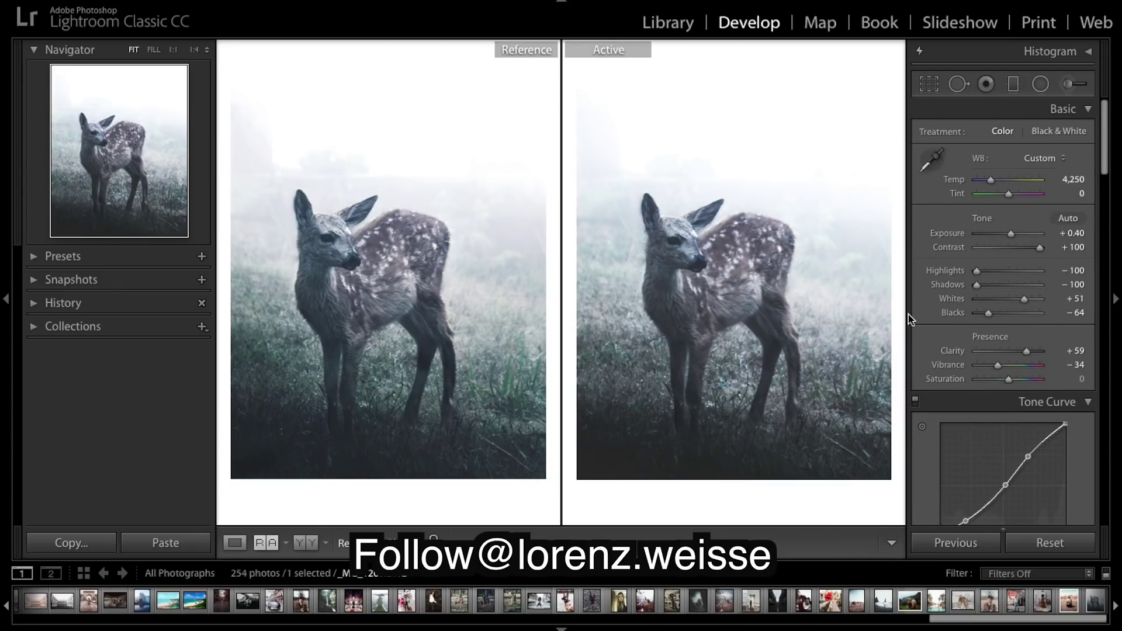
Step: Split-tone the shadows blue with hue 215 and saturation 6
{"action": "scroll", "coordinate": [946, 296], "scroll_direction": "down", "scroll_amount": 10}
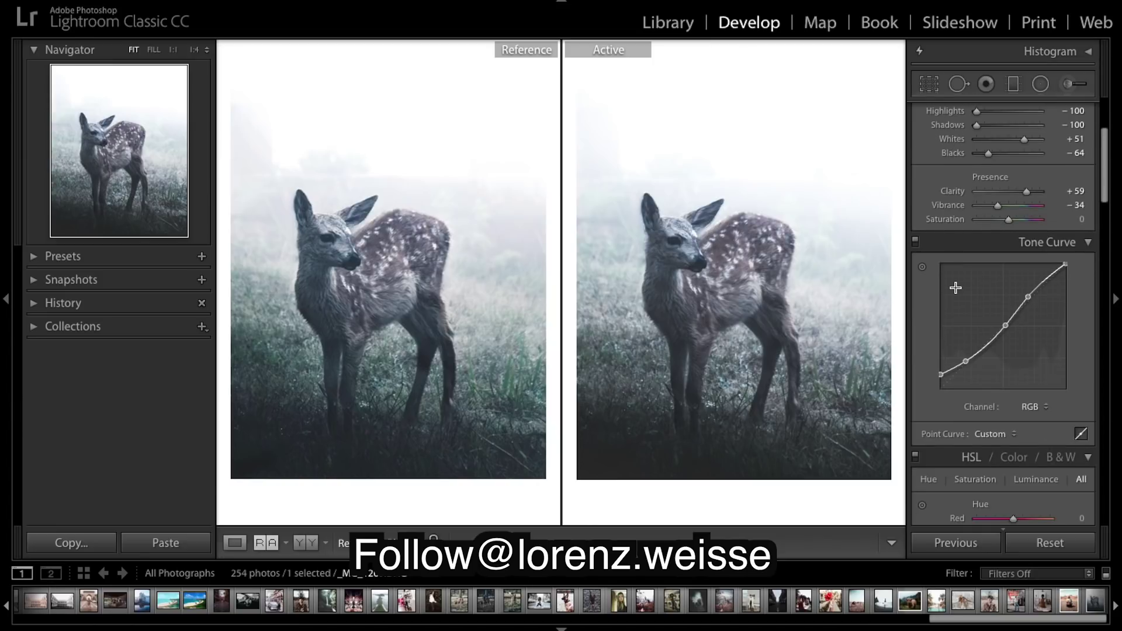
{"action": "scroll", "coordinate": [952, 289], "scroll_direction": "down", "scroll_amount": 8}
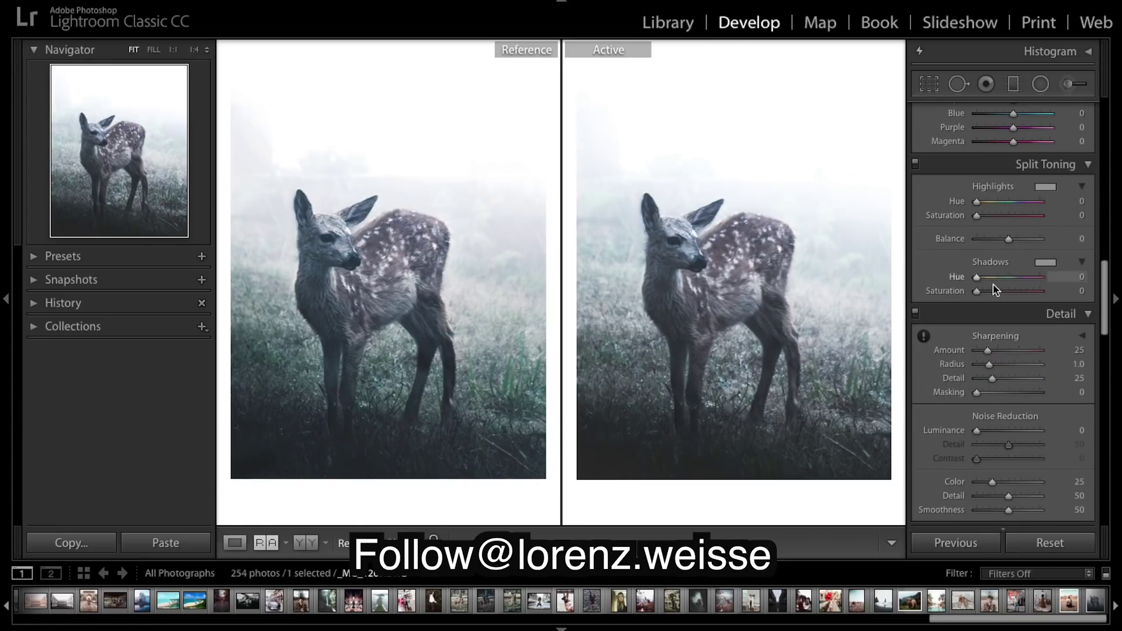
{"action": "left_click_drag", "start_coordinate": [976, 277], "coordinate": [1014, 281]}
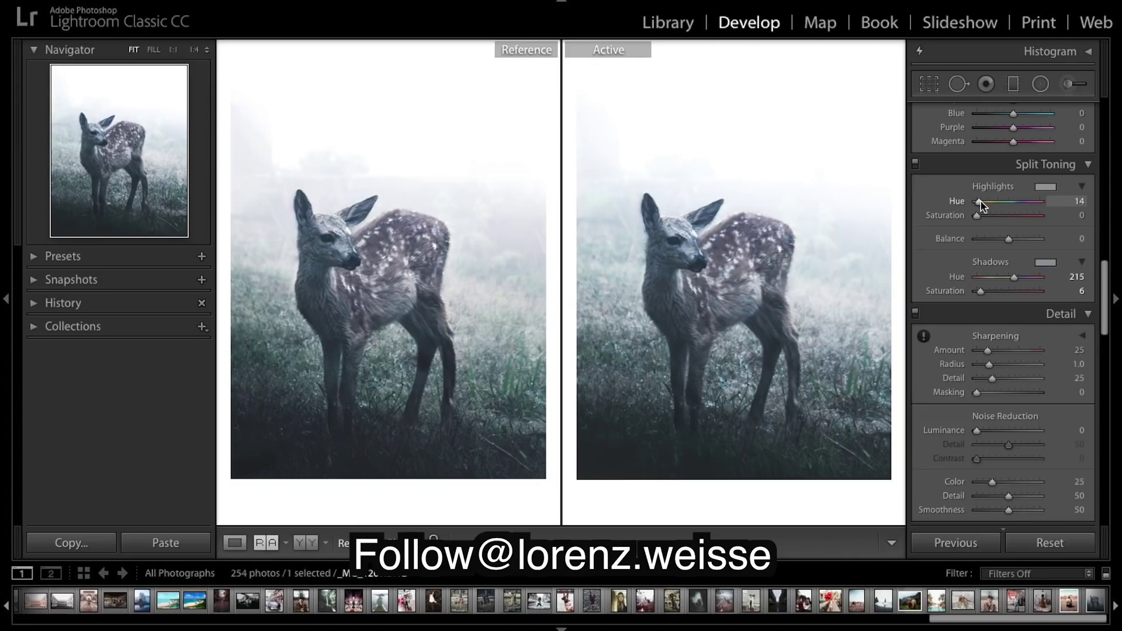
Step: Split-tone the highlights warm with hue 37 and saturation 6
{"action": "left_click_drag", "start_coordinate": [983, 202], "coordinate": [984, 203]}
{"action": "left_click_drag", "start_coordinate": [985, 201], "coordinate": [985, 201]}
{"action": "left_click_drag", "start_coordinate": [984, 201], "coordinate": [983, 201]}
{"action": "left_click_drag", "start_coordinate": [978, 217], "coordinate": [985, 218]}
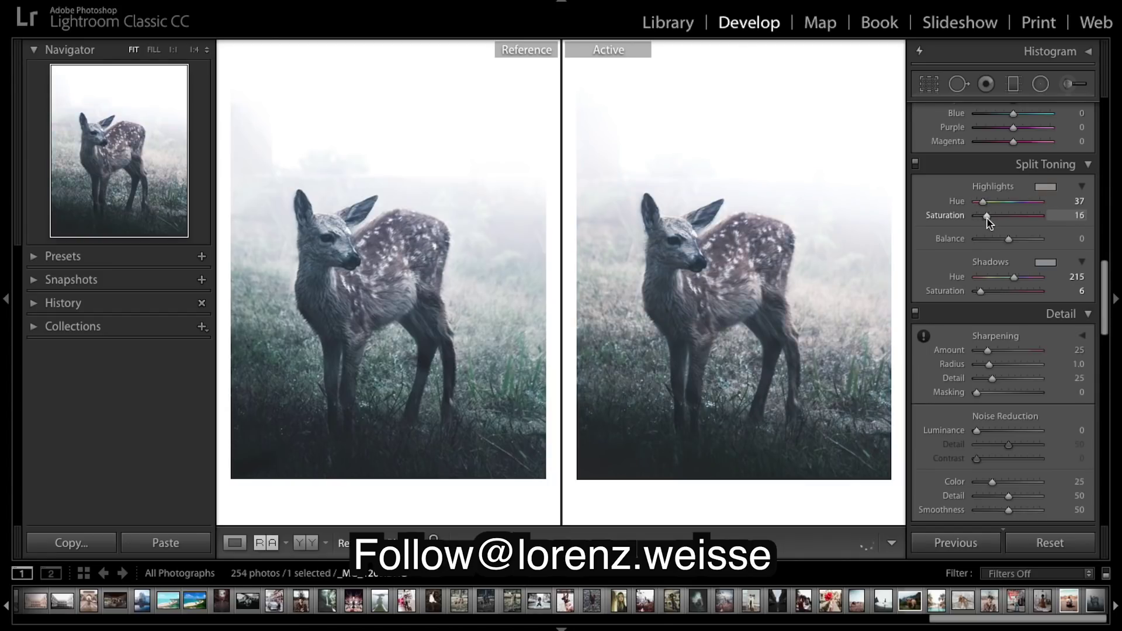
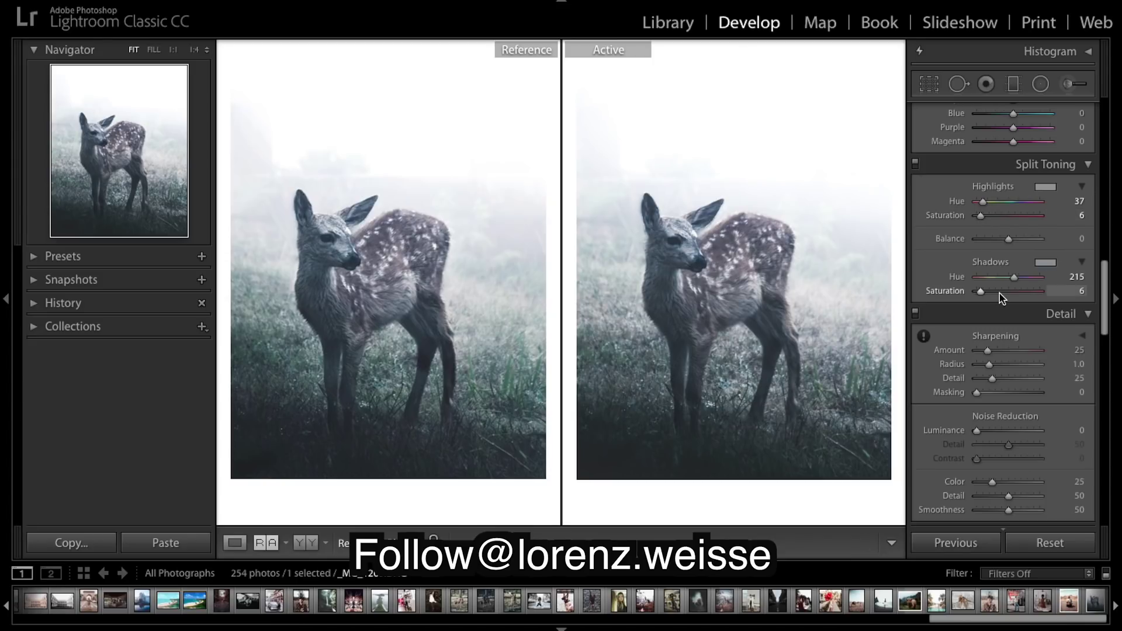
Step: Raise the photo's sharpening amount to 45
{"action": "scroll", "coordinate": [1037, 281], "scroll_direction": "down", "scroll_amount": 1}
{"action": "scroll", "coordinate": [1038, 283], "scroll_direction": "up", "scroll_amount": 2}
{"action": "scroll", "coordinate": [1038, 282], "scroll_direction": "up", "scroll_amount": 1}
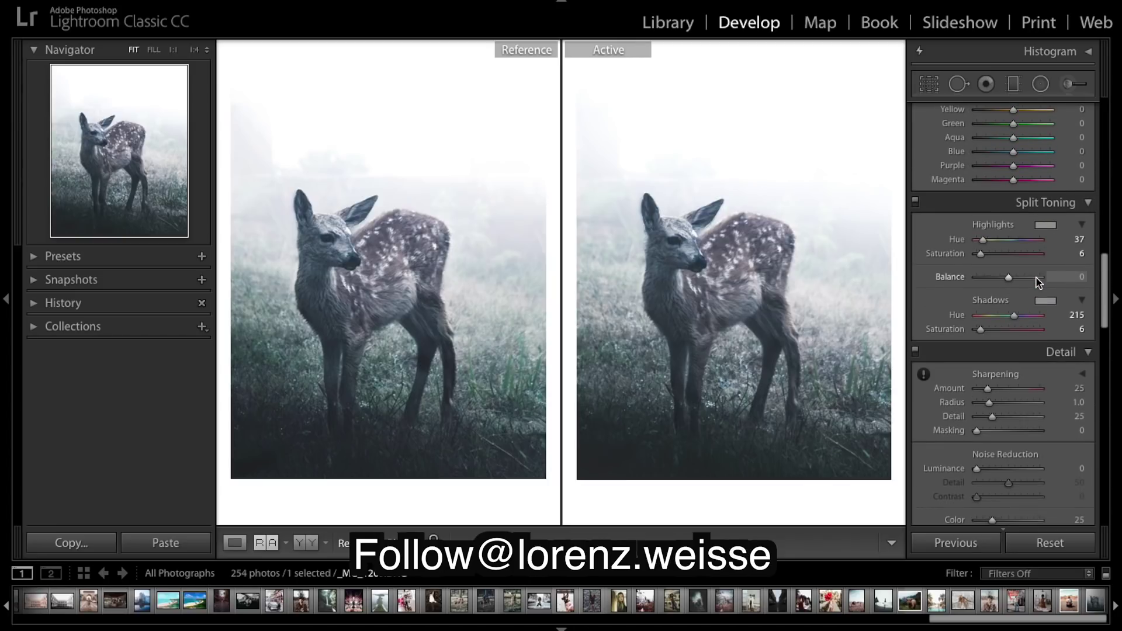
{"action": "left_click_drag", "start_coordinate": [988, 388], "coordinate": [998, 395]}
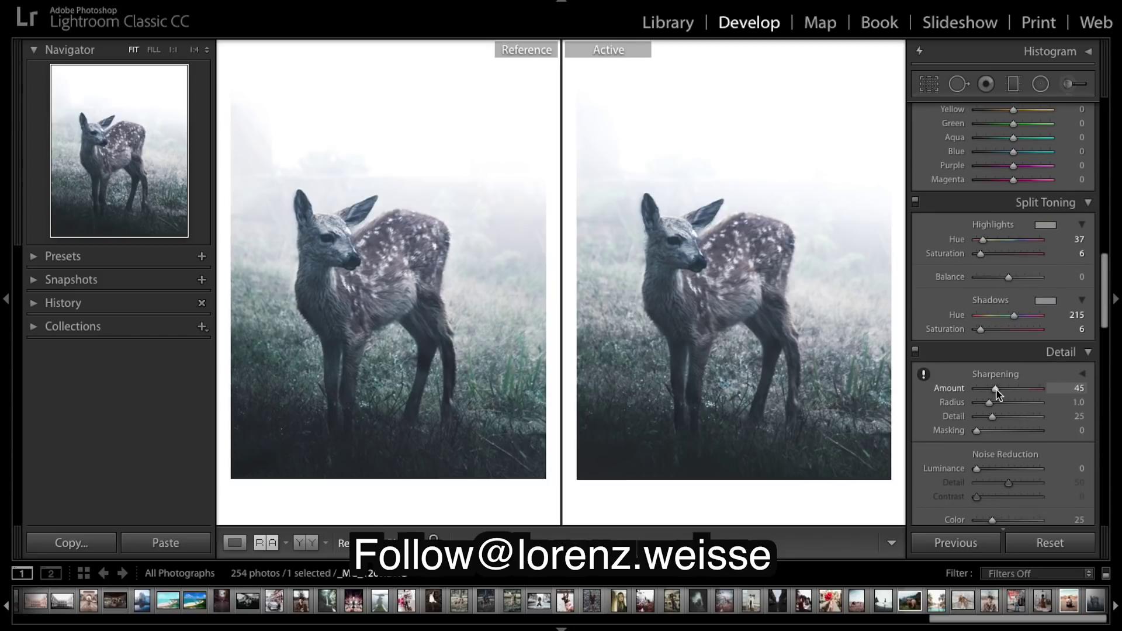
Step: Shift the HSL hues to −24 for orange, −25 for yellow and −4 for blue
{"action": "scroll", "coordinate": [1037, 203], "scroll_direction": "up", "scroll_amount": 20}
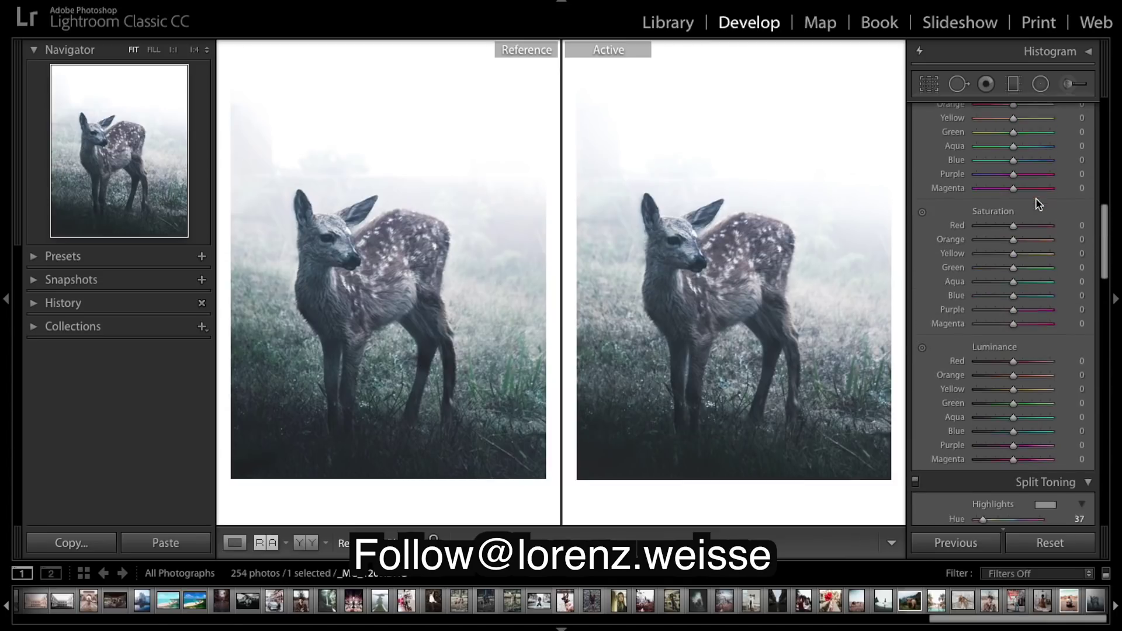
{"action": "scroll", "coordinate": [1037, 203], "scroll_direction": "down", "scroll_amount": 4}
{"action": "scroll", "coordinate": [1037, 204], "scroll_direction": "down", "scroll_amount": 1}
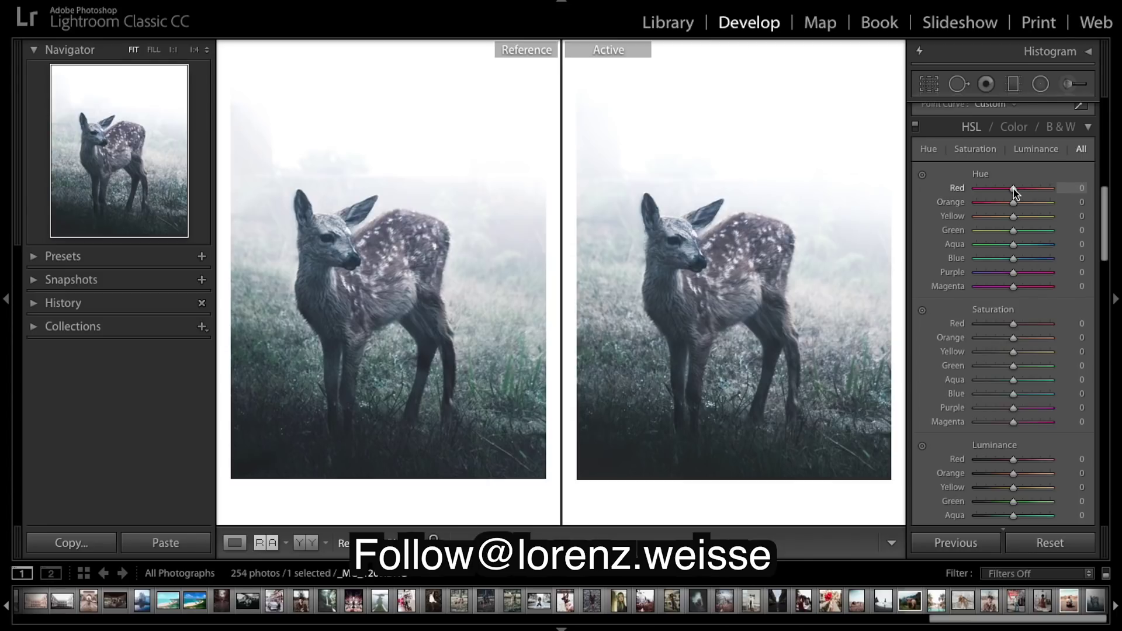
{"action": "mouse_move", "coordinate": [1014, 209]}
{"action": "left_mouse_down"}
{"action": "mouse_move", "coordinate": [1003, 209]}
{"action": "mouse_move", "coordinate": [1052, 205]}
{"action": "mouse_move", "coordinate": [1121, 257]}
{"action": "mouse_move", "coordinate": [1081, 227]}
{"action": "mouse_move", "coordinate": [1004, 208]}
{"action": "left_mouse_up"}
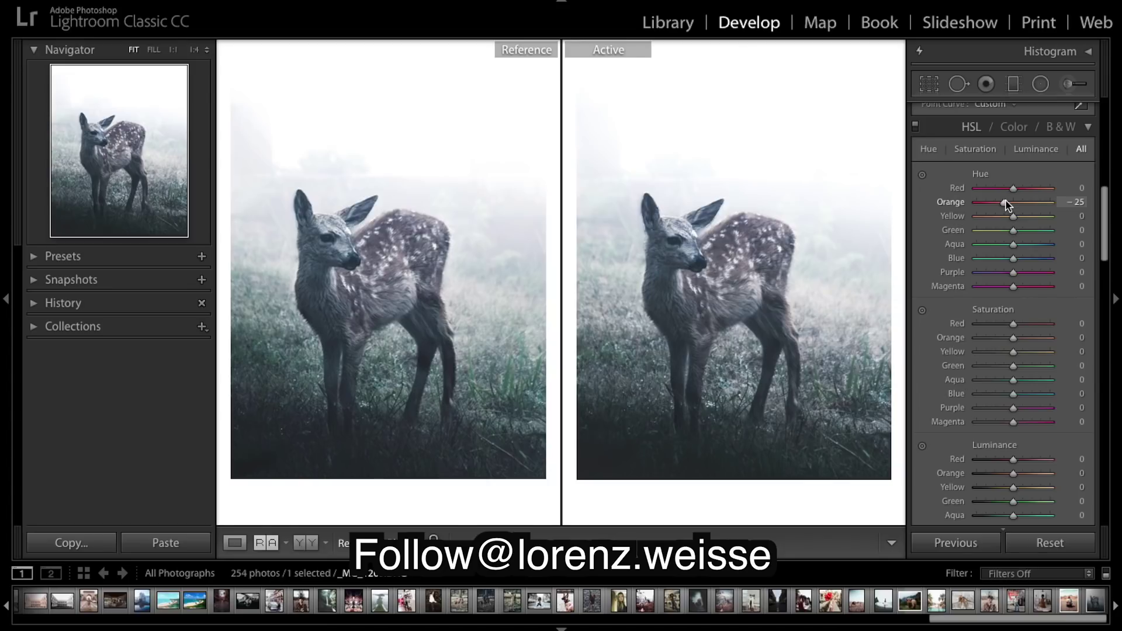
{"action": "mouse_move", "coordinate": [1011, 216]}
{"action": "left_mouse_down"}
{"action": "mouse_move", "coordinate": [1108, 235]}
{"action": "mouse_move", "coordinate": [1004, 222]}
{"action": "left_mouse_up"}
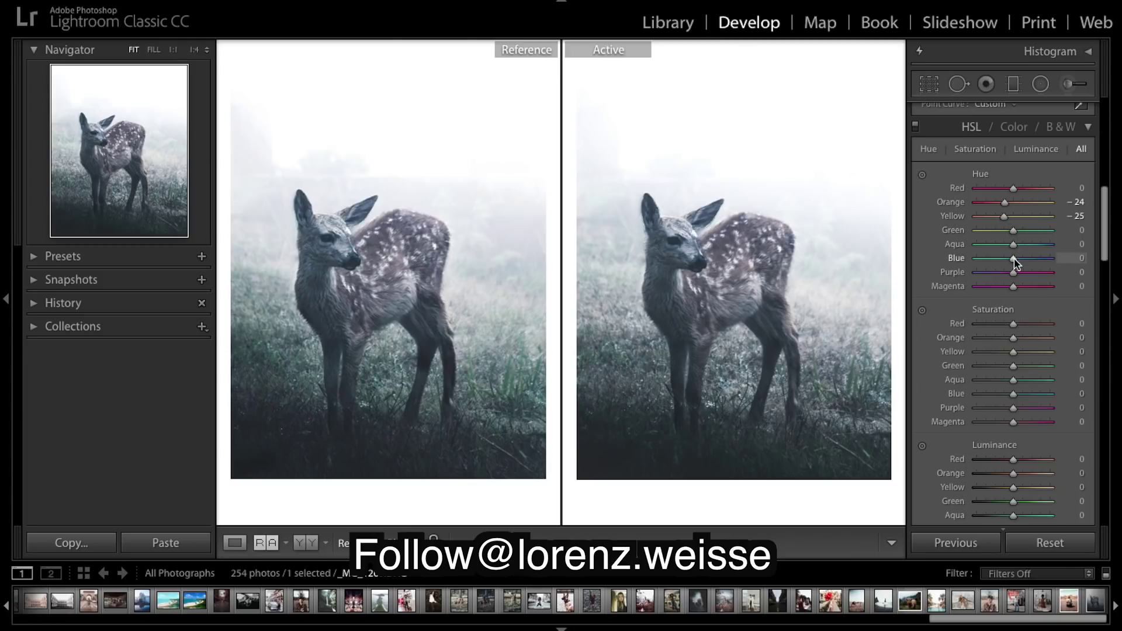
{"action": "mouse_move", "coordinate": [1014, 263]}
{"action": "left_mouse_down"}
{"action": "mouse_move", "coordinate": [1067, 278]}
{"action": "mouse_move", "coordinate": [975, 263]}
{"action": "mouse_move", "coordinate": [1015, 266]}
{"action": "left_mouse_up"}
Step: Set the HSL saturation to −11 for orange, −16 for yellow, −12 for blue and −1 for purple
{"action": "scroll", "coordinate": [1013, 313], "scroll_direction": "down", "scroll_amount": 5}
{"action": "scroll", "coordinate": [1014, 314], "scroll_direction": "up", "scroll_amount": 2}
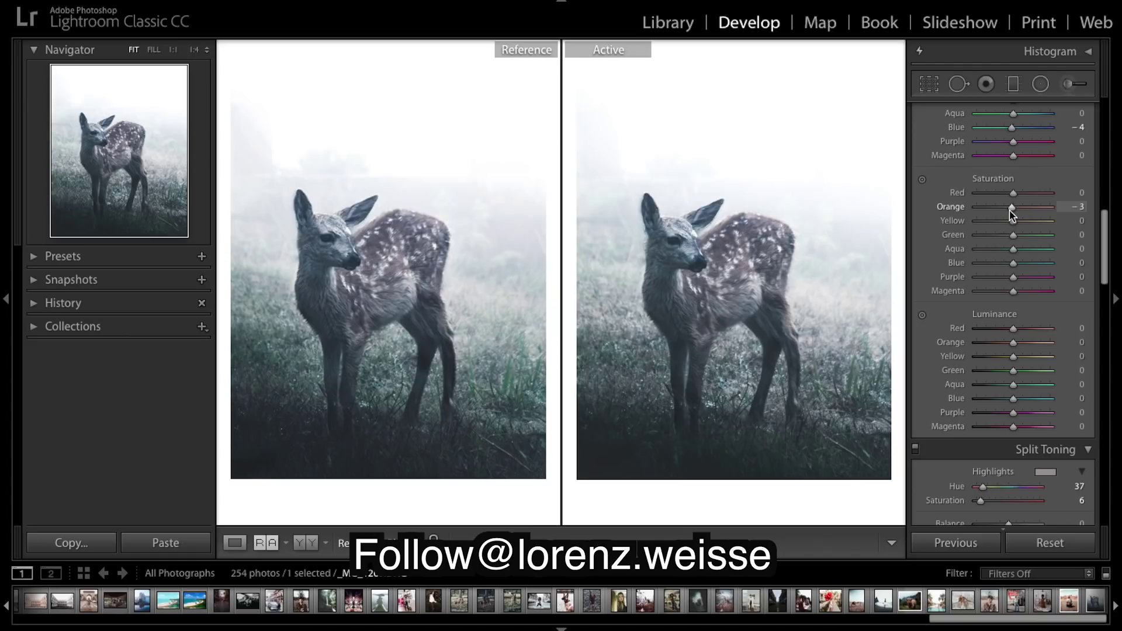
{"action": "left_click_drag", "start_coordinate": [1007, 210], "coordinate": [1005, 211]}
{"action": "mouse_move", "coordinate": [1014, 223]}
{"action": "left_mouse_down"}
{"action": "mouse_move", "coordinate": [935, 228]}
{"action": "mouse_move", "coordinate": [1008, 228]}
{"action": "left_mouse_up"}
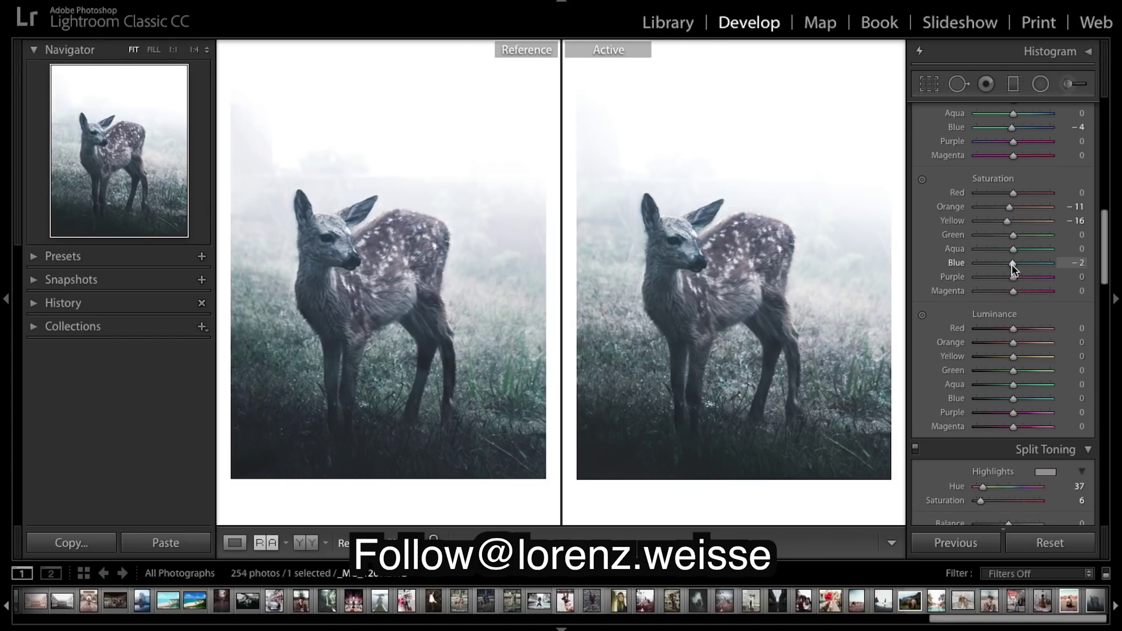
{"action": "mouse_move", "coordinate": [1008, 265]}
{"action": "left_mouse_down"}
{"action": "mouse_move", "coordinate": [1029, 265]}
{"action": "mouse_move", "coordinate": [1008, 270]}
{"action": "left_mouse_up"}
{"action": "left_click_drag", "start_coordinate": [1016, 279], "coordinate": [1103, 292]}
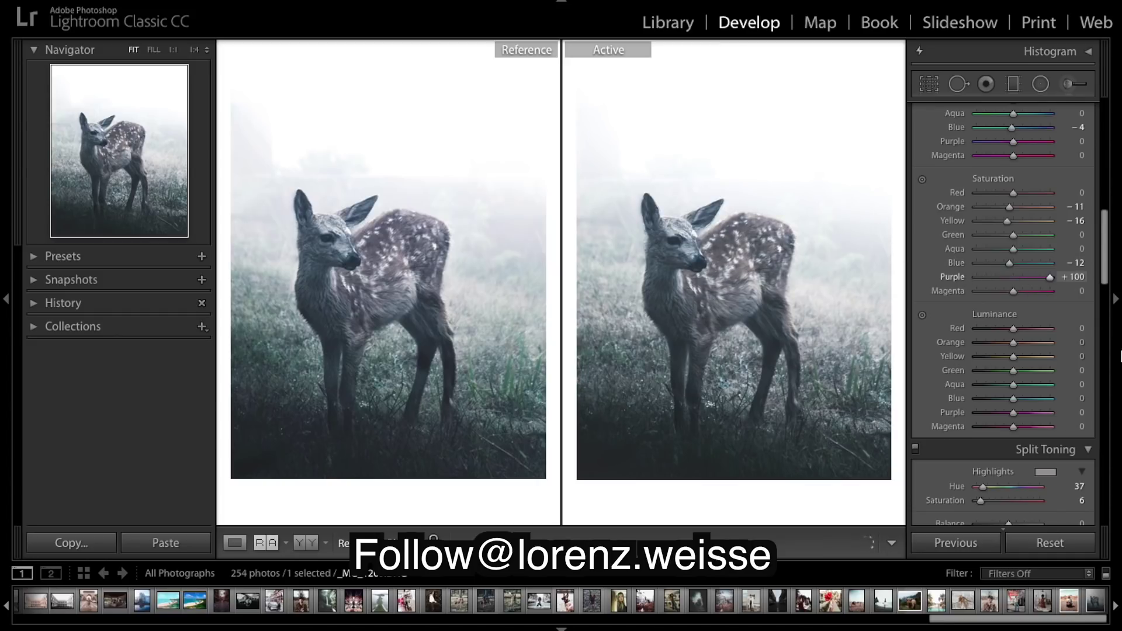
{"action": "double_click", "coordinate": [1016, 285]}
Step: Set the HSL luminance to +29 for orange, +16 for yellow and −1 for blue
{"action": "scroll", "coordinate": [1025, 291], "scroll_direction": "down", "scroll_amount": 2}
{"action": "left_click_drag", "start_coordinate": [1025, 290], "coordinate": [1026, 296]}
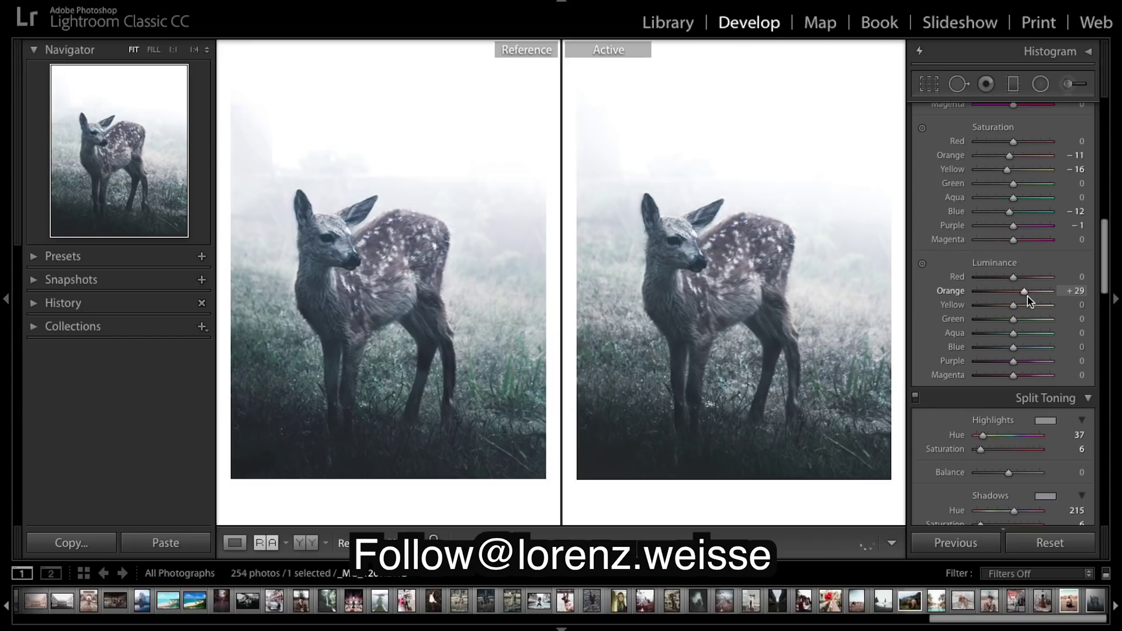
{"action": "left_click_drag", "start_coordinate": [1027, 310], "coordinate": [1023, 313]}
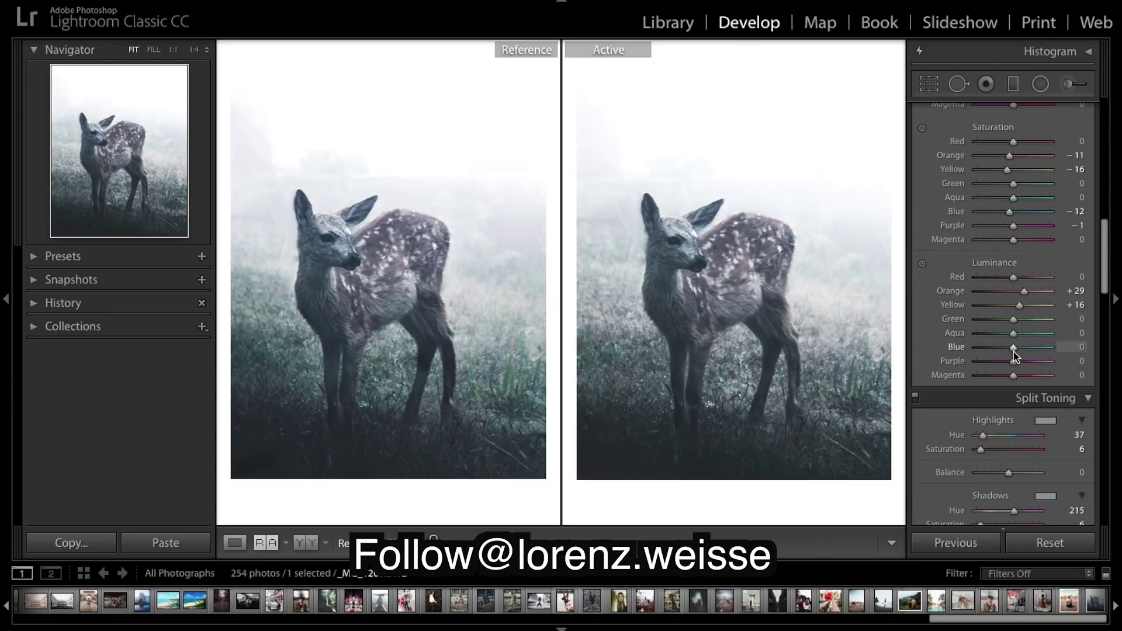
{"action": "left_click_drag", "start_coordinate": [1012, 347], "coordinate": [1018, 350]}
{"action": "scroll", "coordinate": [1055, 348], "scroll_direction": "down", "scroll_amount": 1}
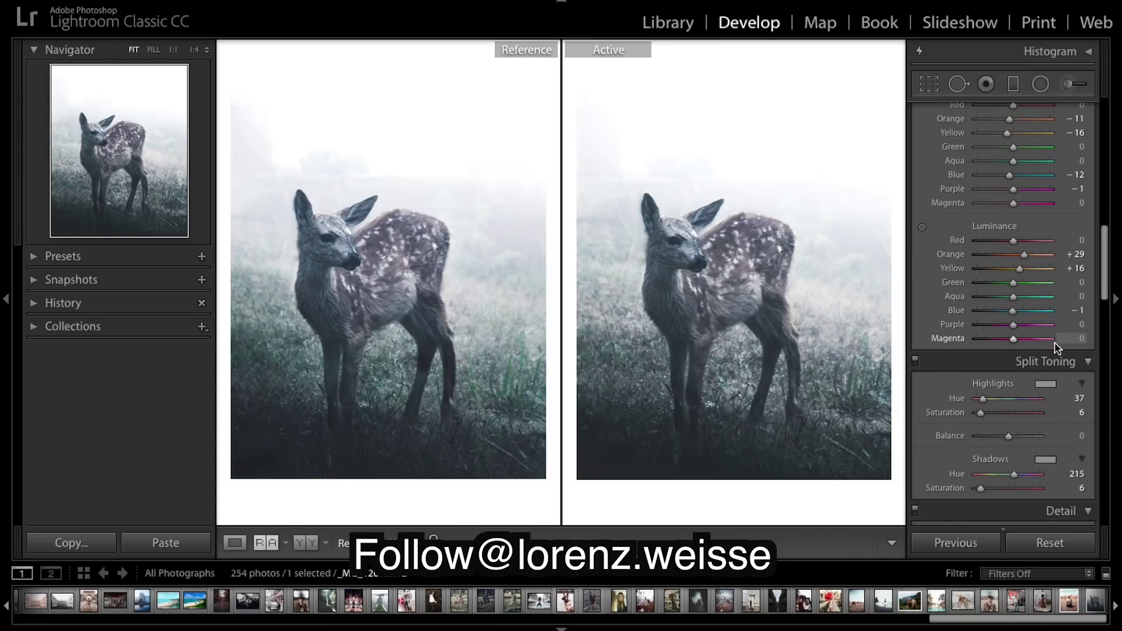
{"action": "scroll", "coordinate": [1056, 346], "scroll_direction": "down", "scroll_amount": 1}
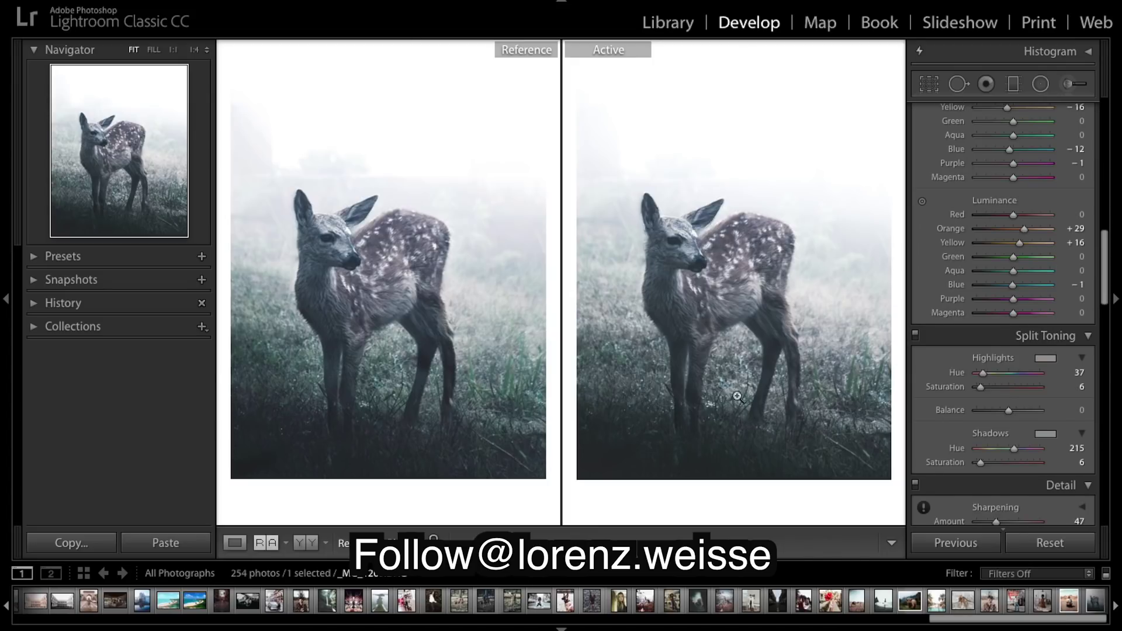
Step: Try the green and the yellow saturation at +100, undoing each change
{"action": "scroll", "coordinate": [972, 217], "scroll_direction": "up", "scroll_amount": 1}
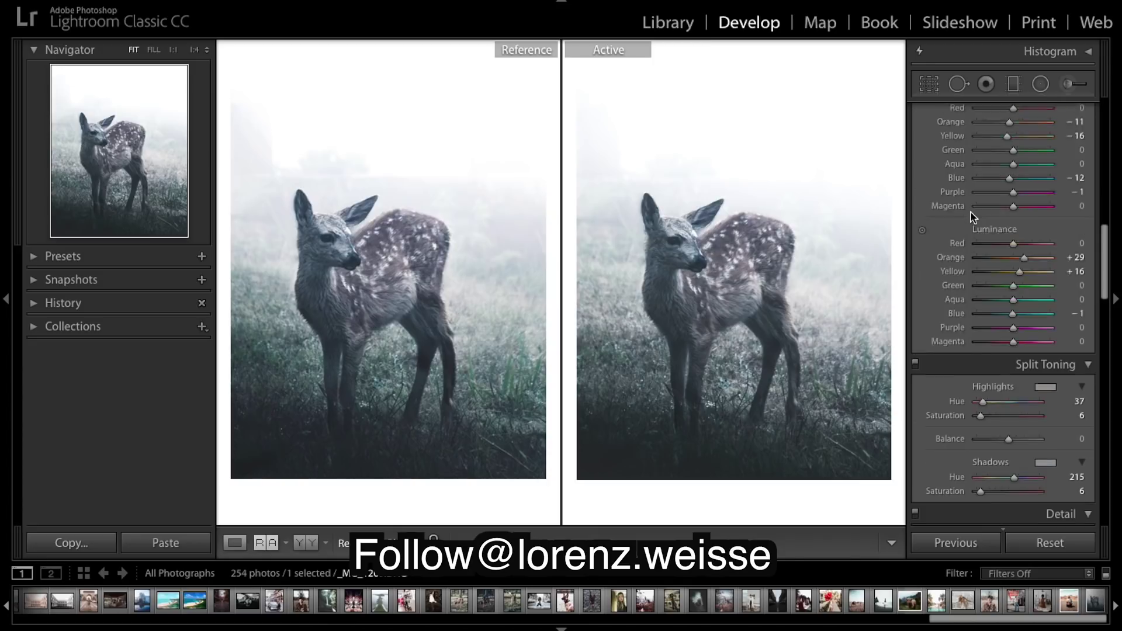
{"action": "scroll", "coordinate": [972, 217], "scroll_direction": "up", "scroll_amount": 4}
{"action": "left_click_drag", "start_coordinate": [1012, 260], "coordinate": [1121, 318]}
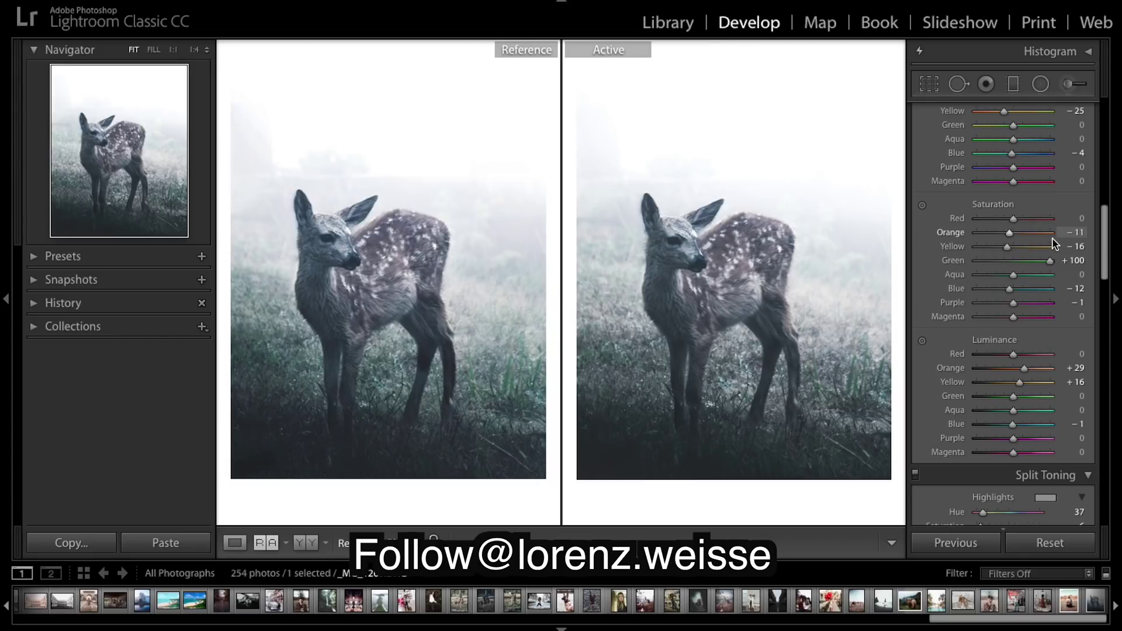
{"action": "key", "text": "ctrl+z"}
{"action": "left_click_drag", "start_coordinate": [1007, 246], "coordinate": [1050, 246]}
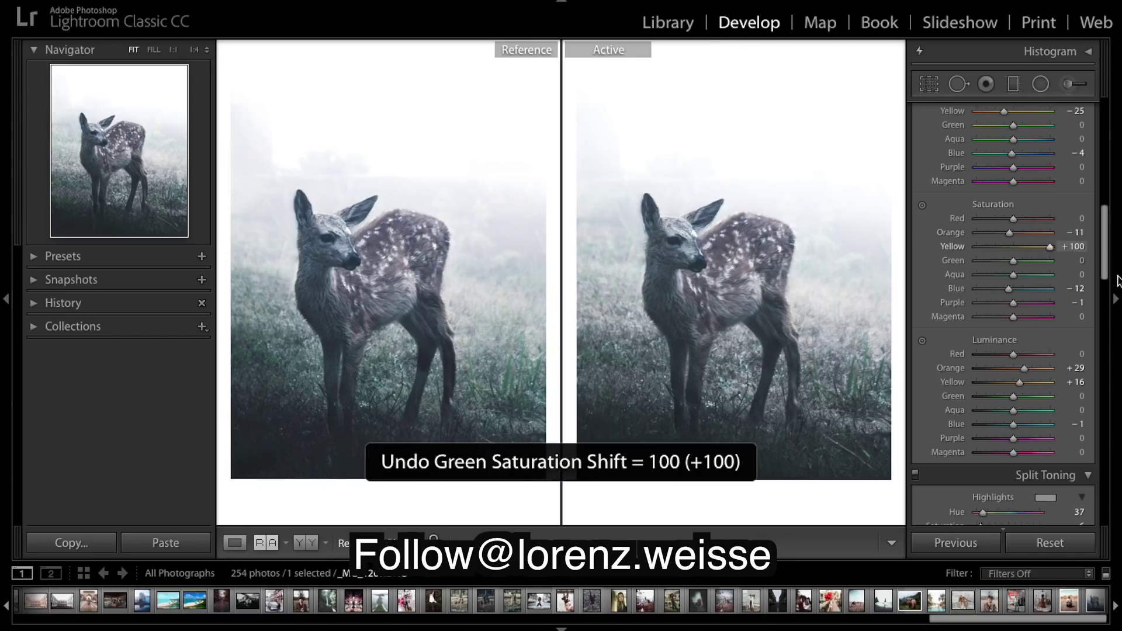
{"action": "key", "text": "ctrl+z"}
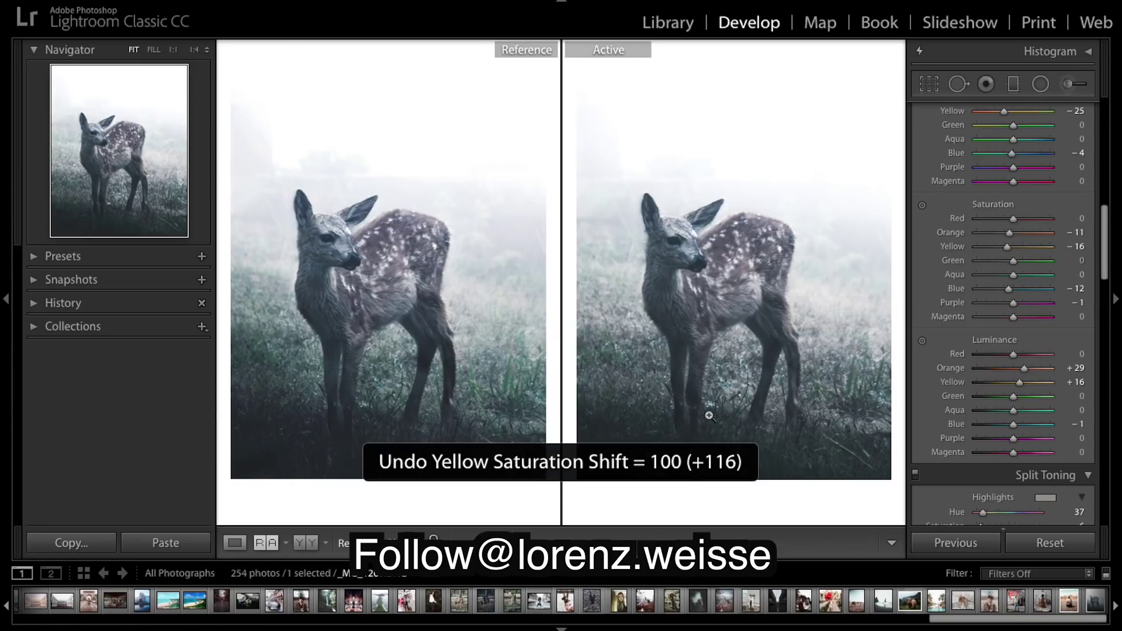
{"action": "scroll", "coordinate": [1055, 319], "scroll_direction": "down", "scroll_amount": 5}
{"action": "scroll", "coordinate": [1055, 319], "scroll_direction": "up", "scroll_amount": 5}
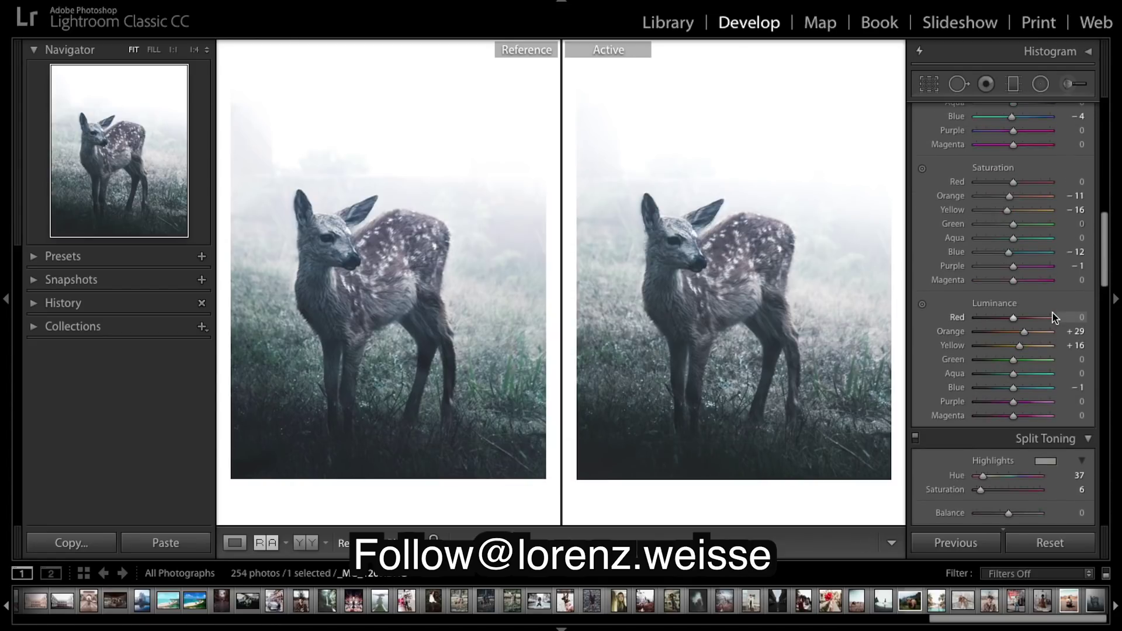
{"action": "scroll", "coordinate": [1055, 319], "scroll_direction": "up", "scroll_amount": 1}
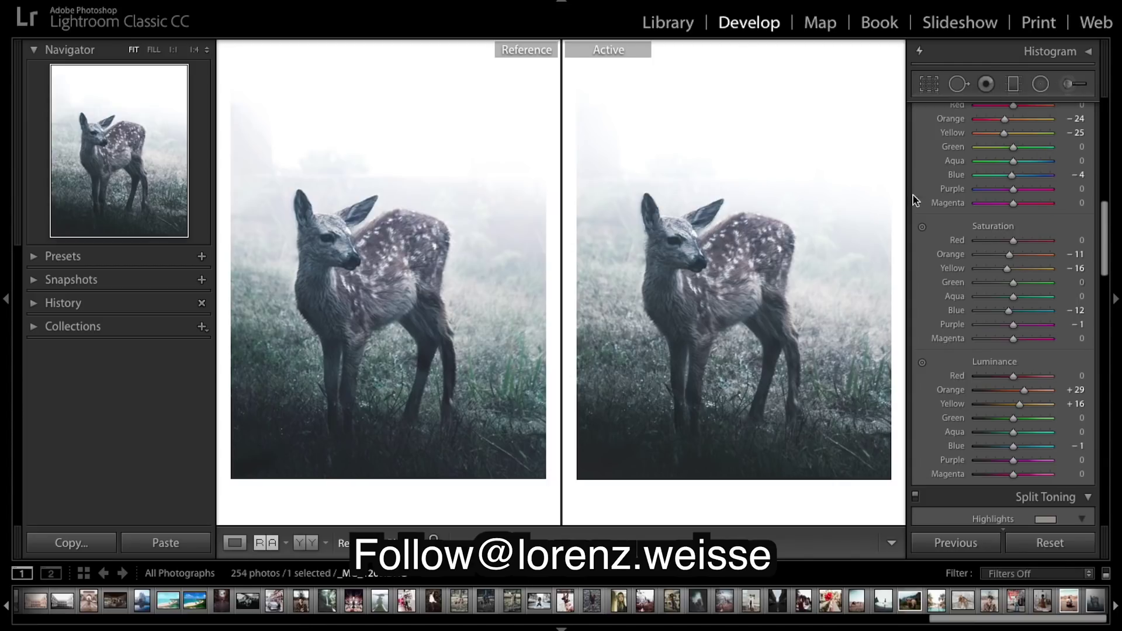
{"action": "scroll", "coordinate": [1055, 288], "scroll_direction": "down", "scroll_amount": 5}
{"action": "scroll", "coordinate": [1055, 288], "scroll_direction": "up", "scroll_amount": 10}
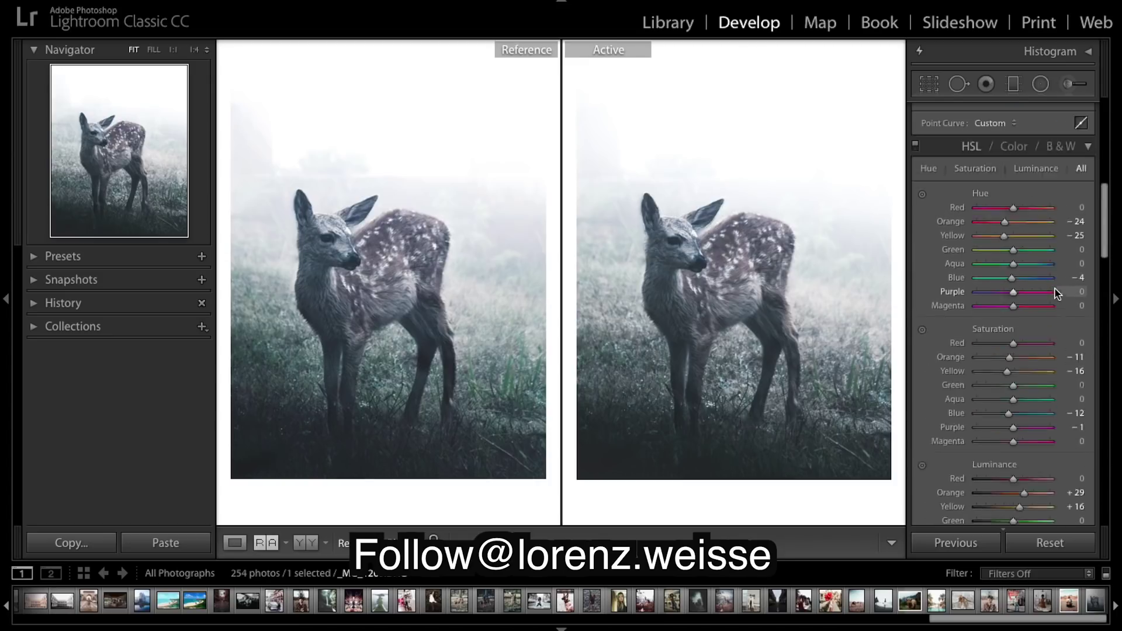
{"action": "scroll", "coordinate": [1055, 288], "scroll_direction": "up", "scroll_amount": 3}
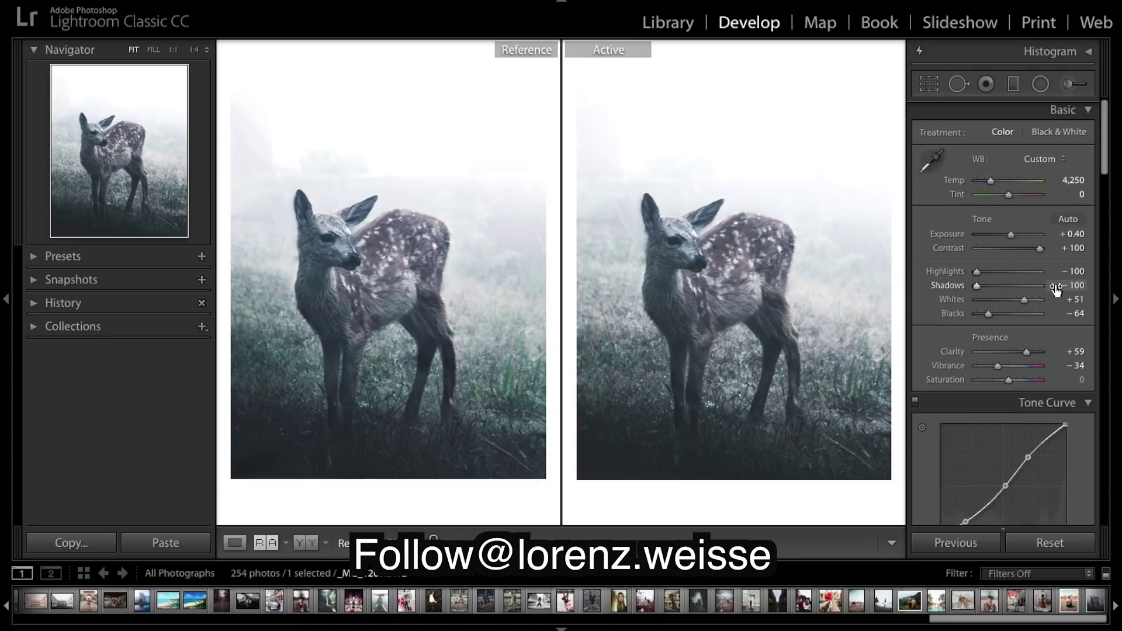
Step: Set up an adjustment brush with a pale green colour and a brush size of 19
{"action": "left_click", "coordinate": [1069, 86]}
{"action": "scroll", "coordinate": [1029, 222], "scroll_direction": "down", "scroll_amount": 4}
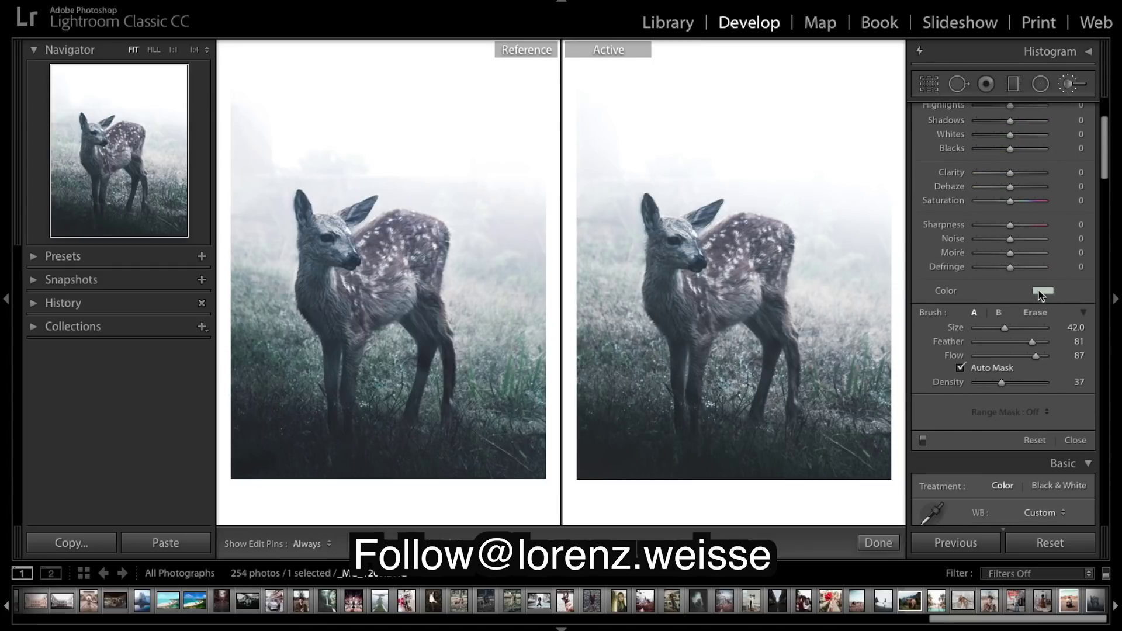
{"action": "left_click", "coordinate": [1043, 291]}
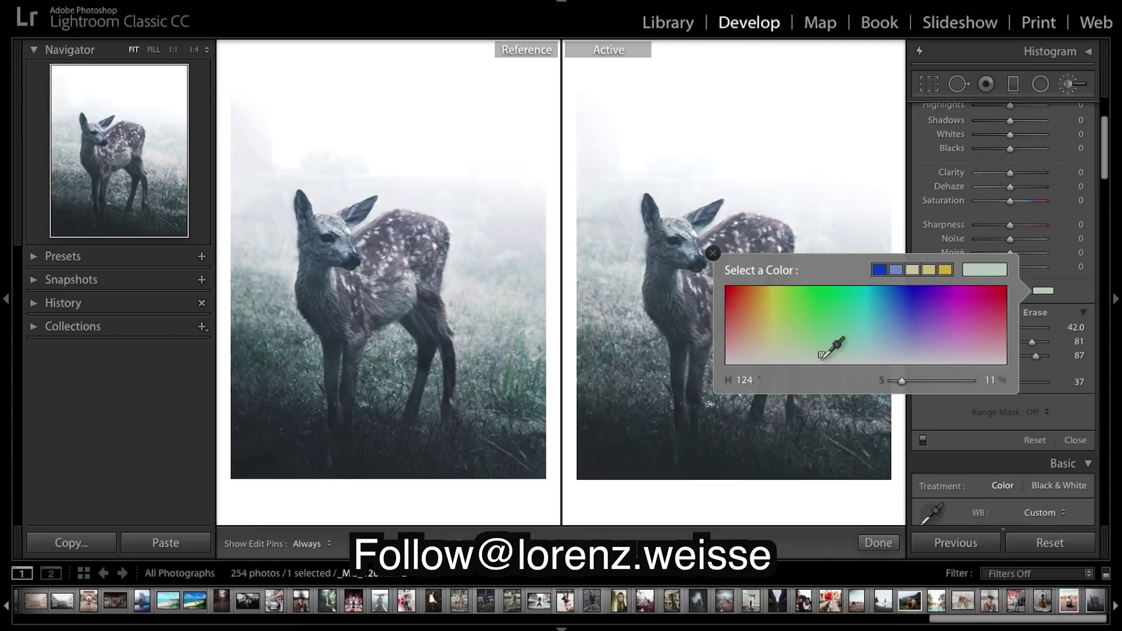
{"action": "left_click_drag", "start_coordinate": [822, 355], "coordinate": [821, 355]}
{"action": "left_click", "coordinate": [856, 418]}
{"action": "scroll", "coordinate": [846, 409], "scroll_direction": "down", "scroll_amount": 1}
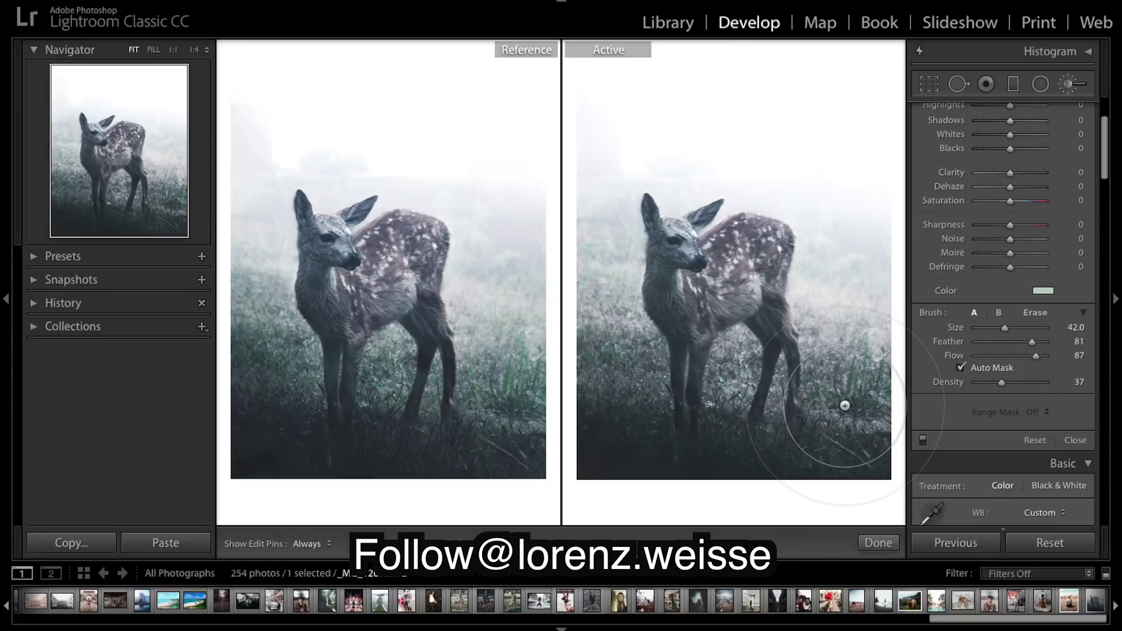
{"action": "scroll", "coordinate": [846, 406], "scroll_direction": "down", "scroll_amount": 14}
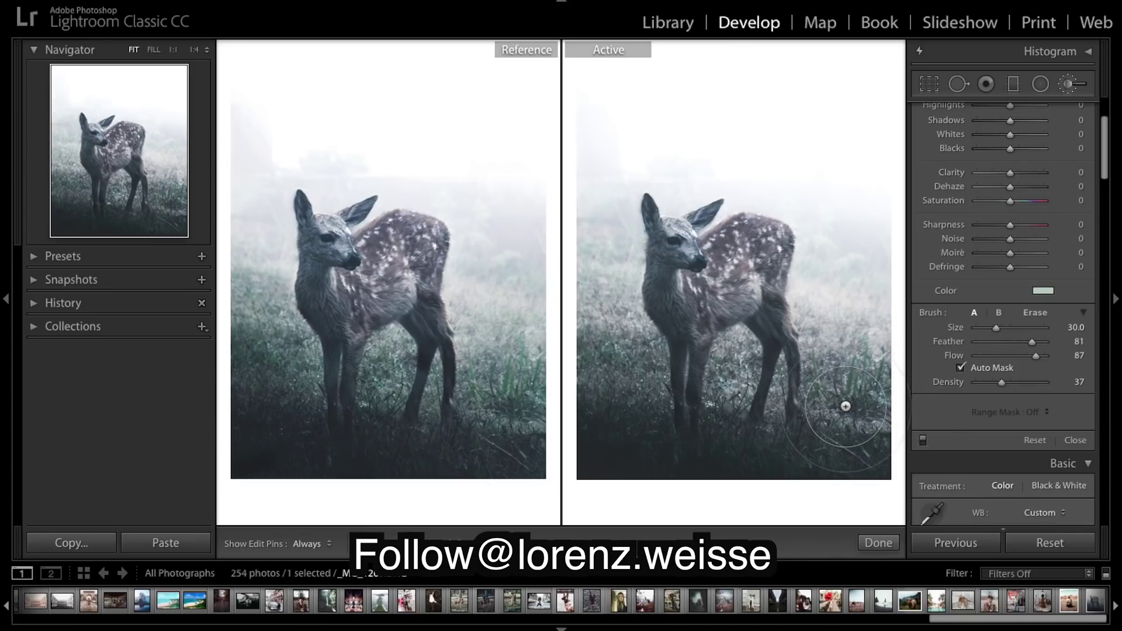
{"action": "scroll", "coordinate": [846, 406], "scroll_direction": "down", "scroll_amount": 8}
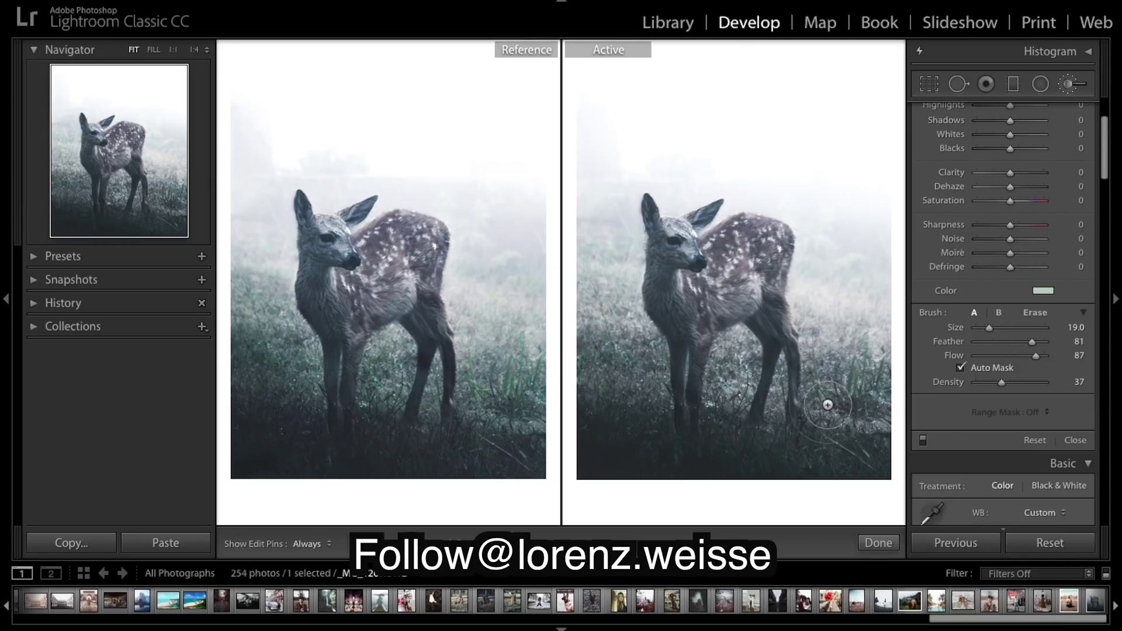
Step: Brush the green tint over the grass around the fawn's legs and the area behind it, and finish the brush edit
{"action": "key", "text": "h"}
{"action": "mouse_move", "coordinate": [833, 363]}
{"action": "left_mouse_down"}
{"action": "mouse_move", "coordinate": [872, 423]}
{"action": "mouse_move", "coordinate": [831, 436]}
{"action": "mouse_move", "coordinate": [816, 423]}
{"action": "mouse_move", "coordinate": [837, 418]}
{"action": "mouse_move", "coordinate": [809, 400]}
{"action": "mouse_move", "coordinate": [865, 397]}
{"action": "mouse_move", "coordinate": [865, 374]}
{"action": "mouse_move", "coordinate": [867, 393]}
{"action": "mouse_move", "coordinate": [840, 414]}
{"action": "mouse_move", "coordinate": [726, 393]}
{"action": "mouse_move", "coordinate": [751, 376]}
{"action": "mouse_move", "coordinate": [730, 398]}
{"action": "mouse_move", "coordinate": [730, 384]}
{"action": "mouse_move", "coordinate": [741, 402]}
{"action": "mouse_move", "coordinate": [861, 412]}
{"action": "mouse_move", "coordinate": [769, 418]}
{"action": "mouse_move", "coordinate": [863, 425]}
{"action": "mouse_move", "coordinate": [742, 386]}
{"action": "mouse_move", "coordinate": [705, 405]}
{"action": "left_mouse_up"}
{"action": "key", "text": "h"}
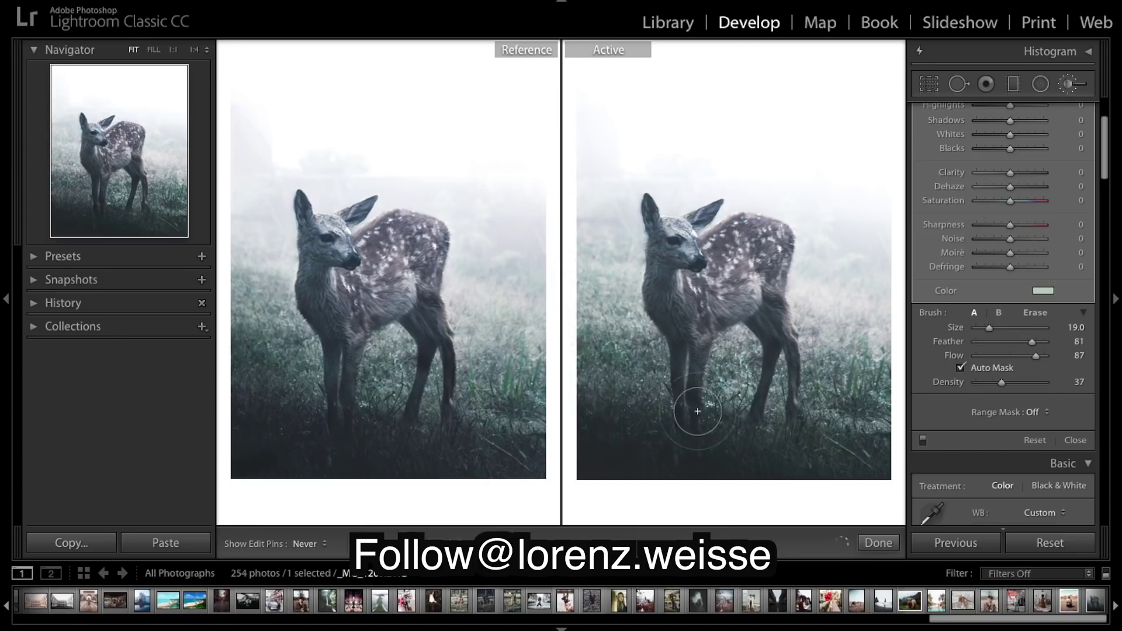
{"action": "key", "text": "h"}
{"action": "key", "text": "h"}
{"action": "mouse_move", "coordinate": [753, 411]}
{"action": "left_mouse_down"}
{"action": "mouse_move", "coordinate": [833, 419]}
{"action": "mouse_move", "coordinate": [833, 398]}
{"action": "mouse_move", "coordinate": [870, 398]}
{"action": "mouse_move", "coordinate": [831, 380]}
{"action": "mouse_move", "coordinate": [852, 369]}
{"action": "left_mouse_up"}
{"action": "key", "text": "h"}
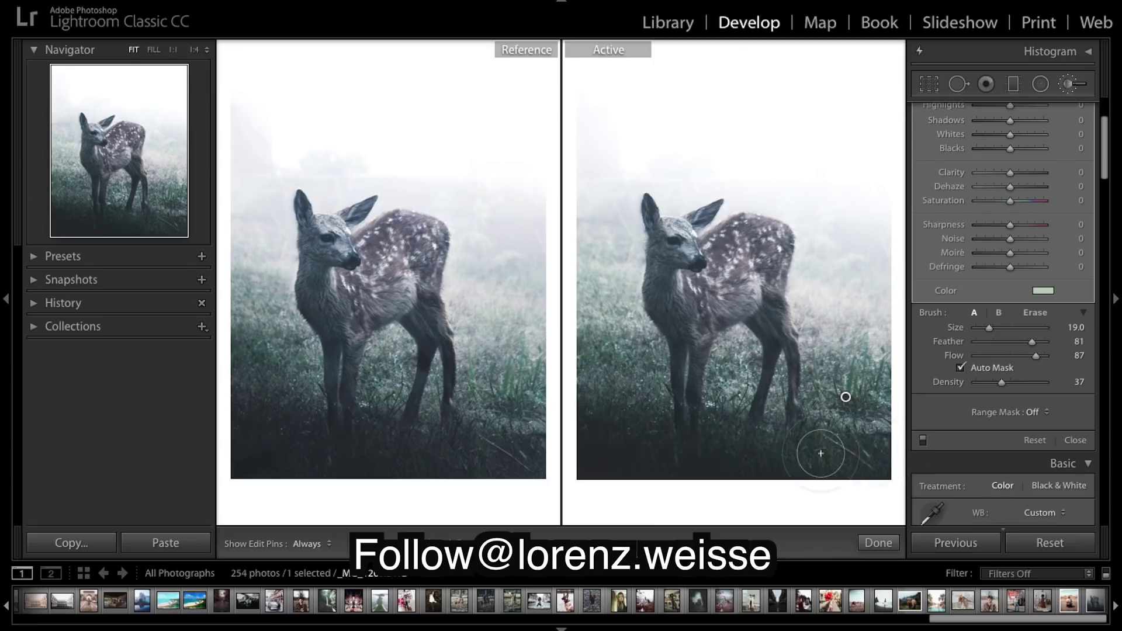
{"action": "key", "text": "h"}
{"action": "mouse_move", "coordinate": [778, 409]}
{"action": "left_mouse_down"}
{"action": "mouse_move", "coordinate": [778, 384]}
{"action": "mouse_move", "coordinate": [772, 412]}
{"action": "mouse_move", "coordinate": [727, 405]}
{"action": "mouse_move", "coordinate": [737, 383]}
{"action": "mouse_move", "coordinate": [737, 420]}
{"action": "mouse_move", "coordinate": [735, 391]}
{"action": "left_mouse_up"}
{"action": "key", "text": "h"}
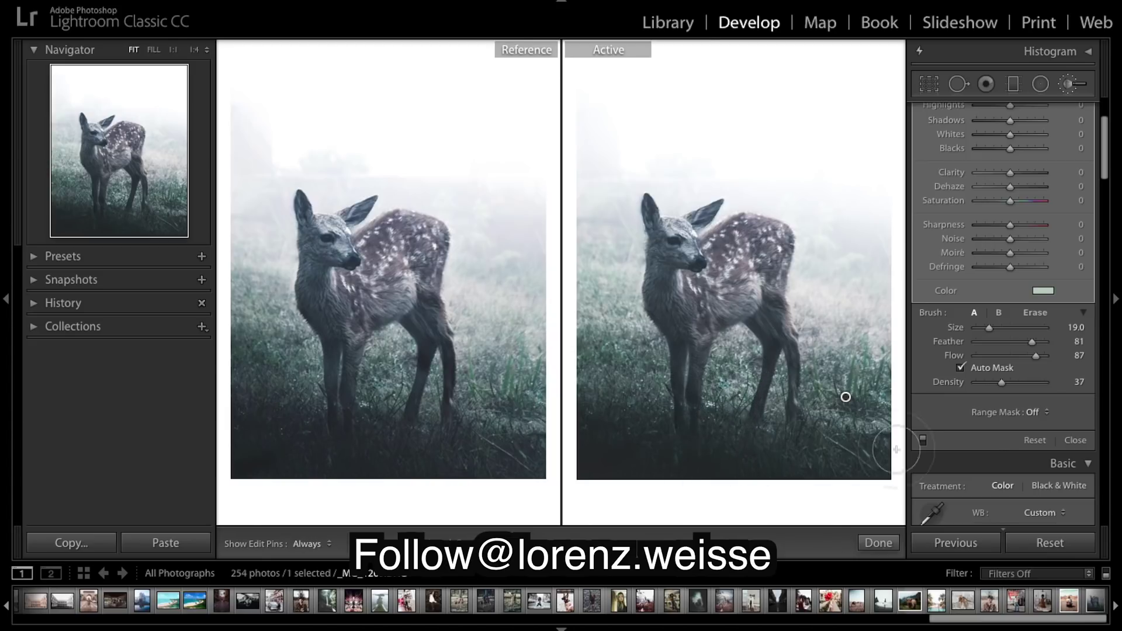
{"action": "key", "text": "h"}
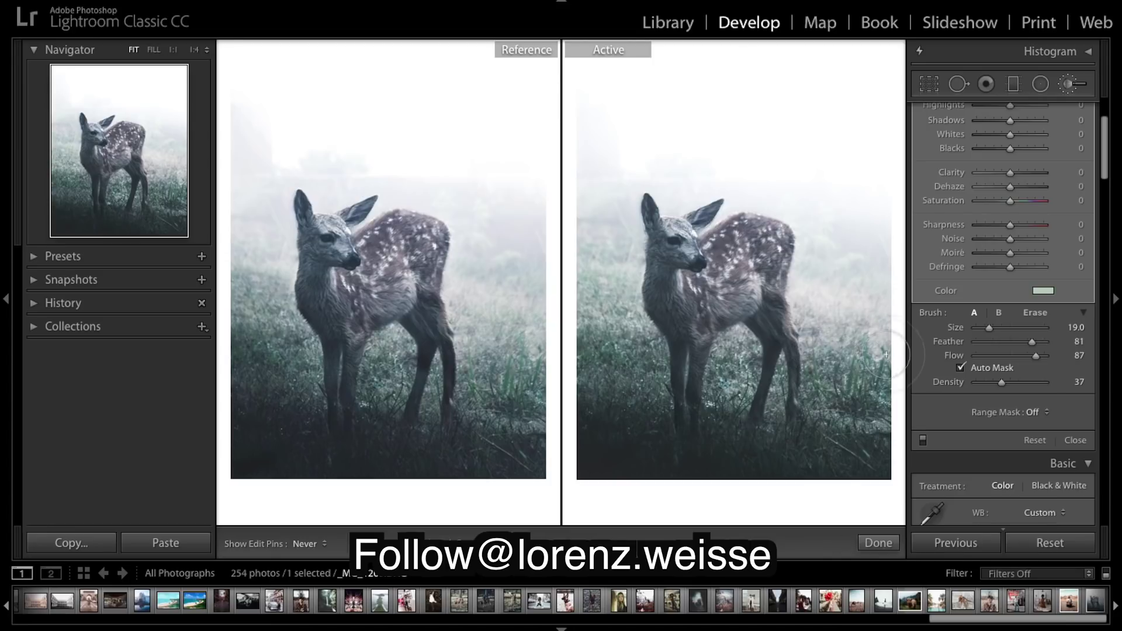
{"action": "key", "text": "h"}
{"action": "left_click", "coordinate": [887, 540]}
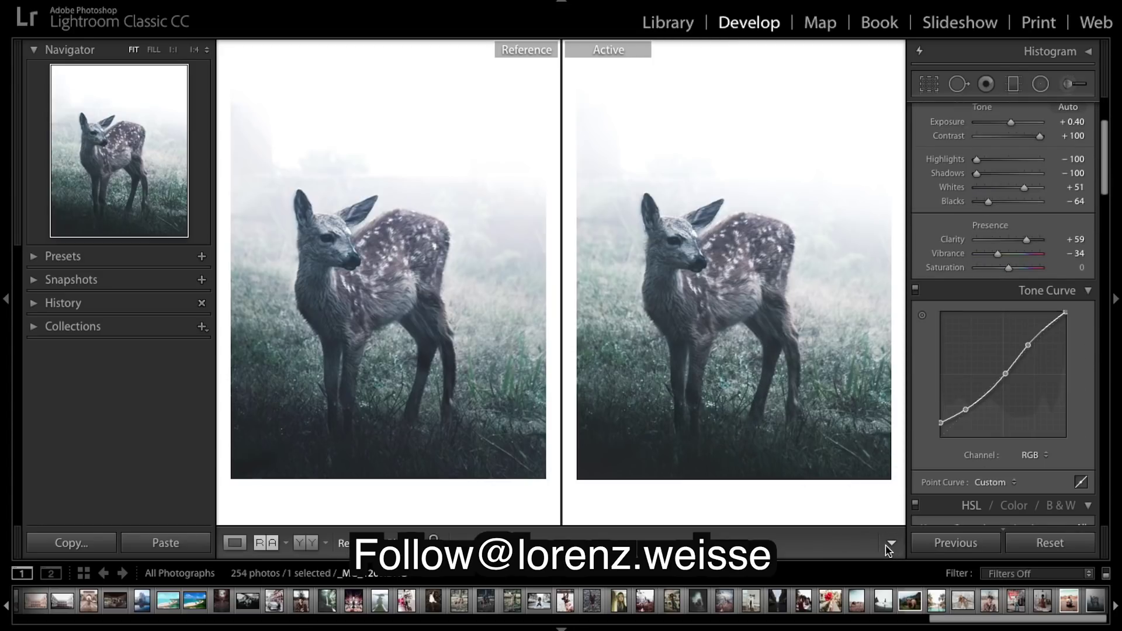
{"action": "left_click", "coordinate": [1068, 84]}
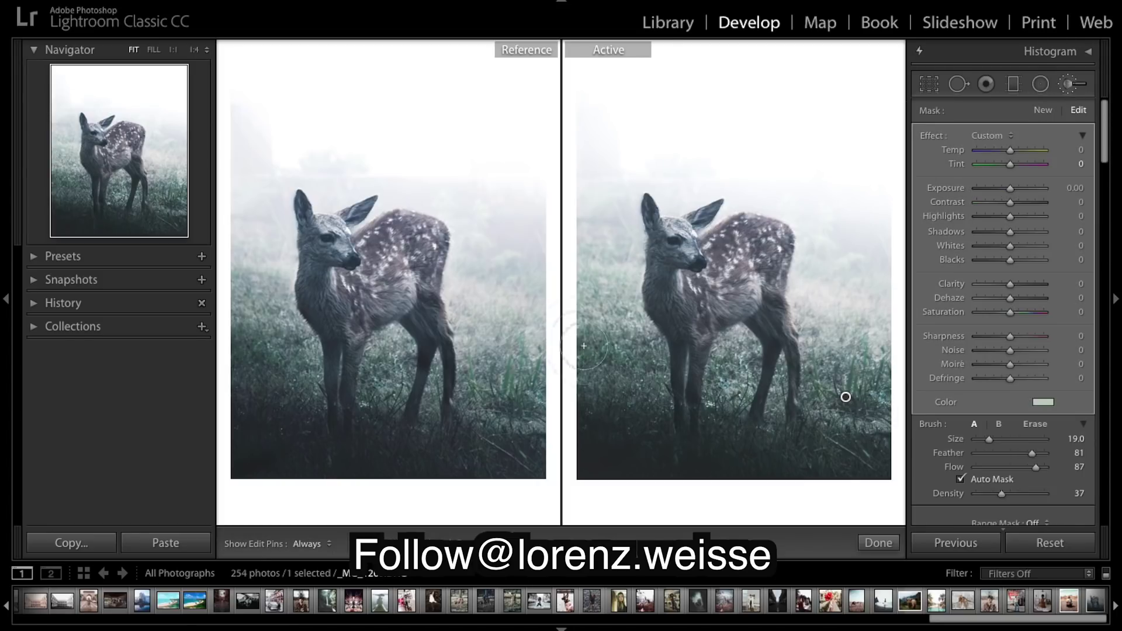
{"action": "key", "text": "h"}
{"action": "left_click", "coordinate": [881, 546]}
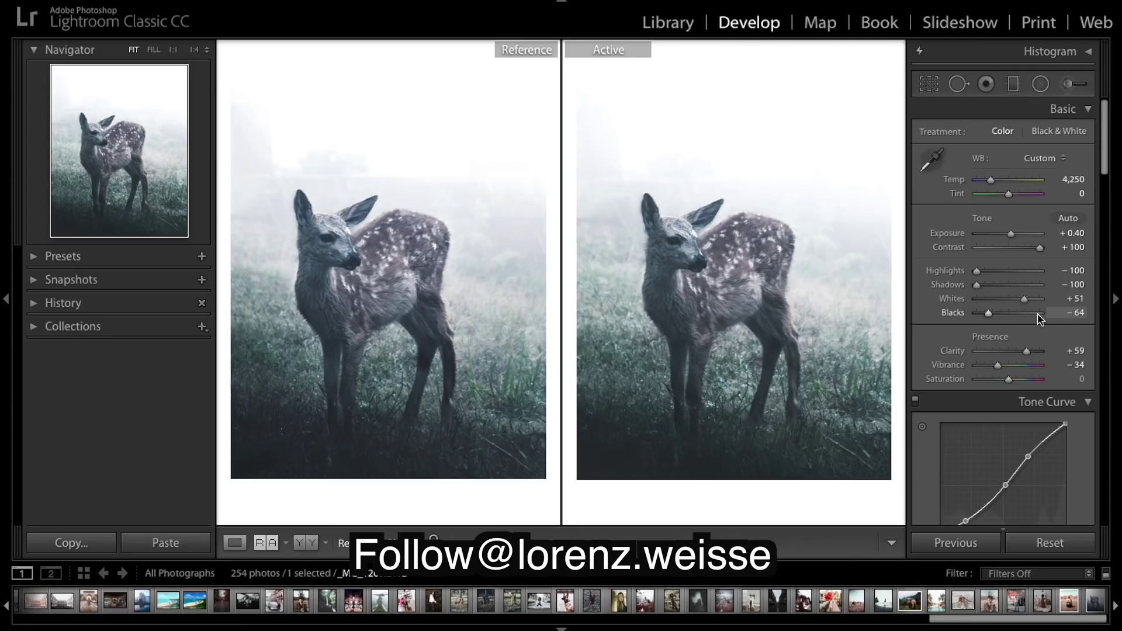
Step: Tilt the graduated filter over the dark foreground slightly more steeply and set its exposure to −1.32
{"action": "left_click", "coordinate": [1013, 84]}
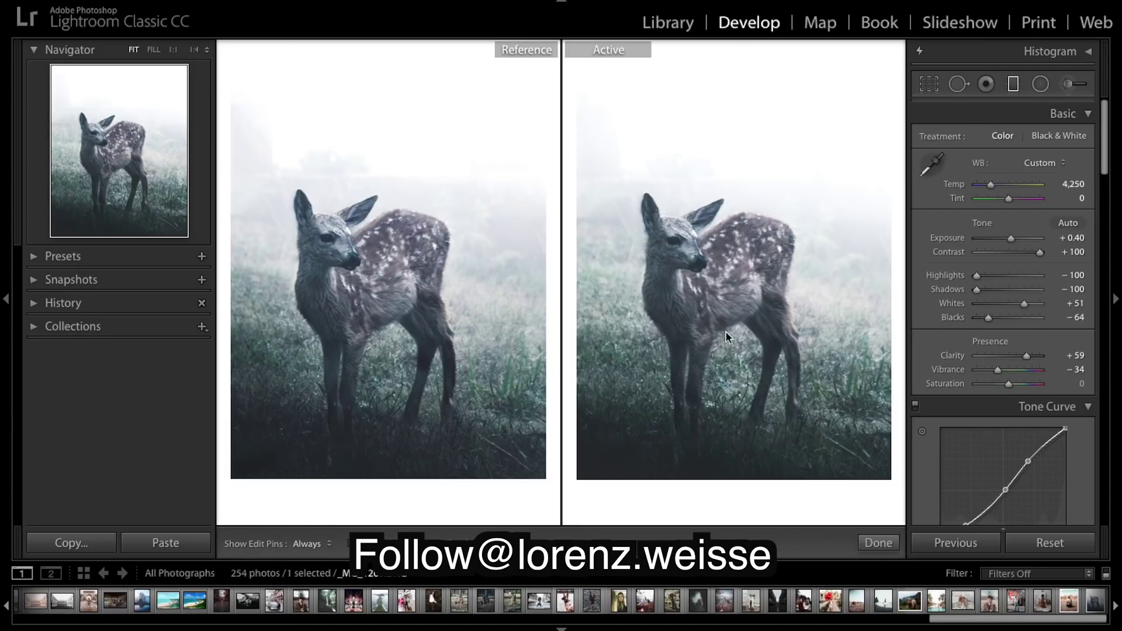
{"action": "left_click", "coordinate": [573, 429]}
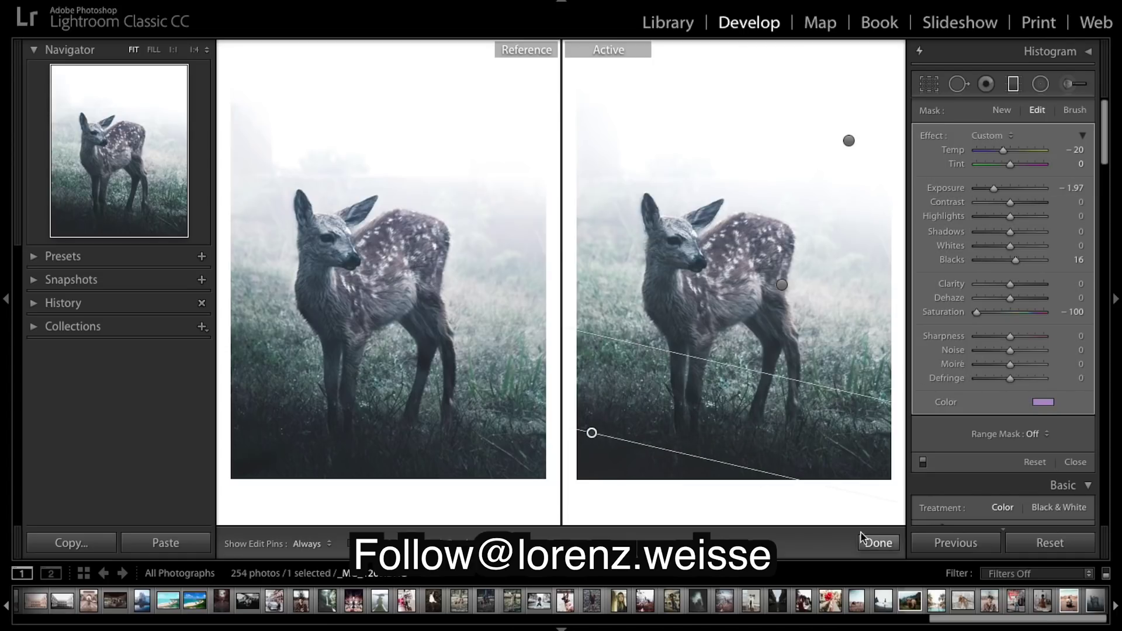
{"action": "left_click_drag", "start_coordinate": [764, 463], "coordinate": [766, 475]}
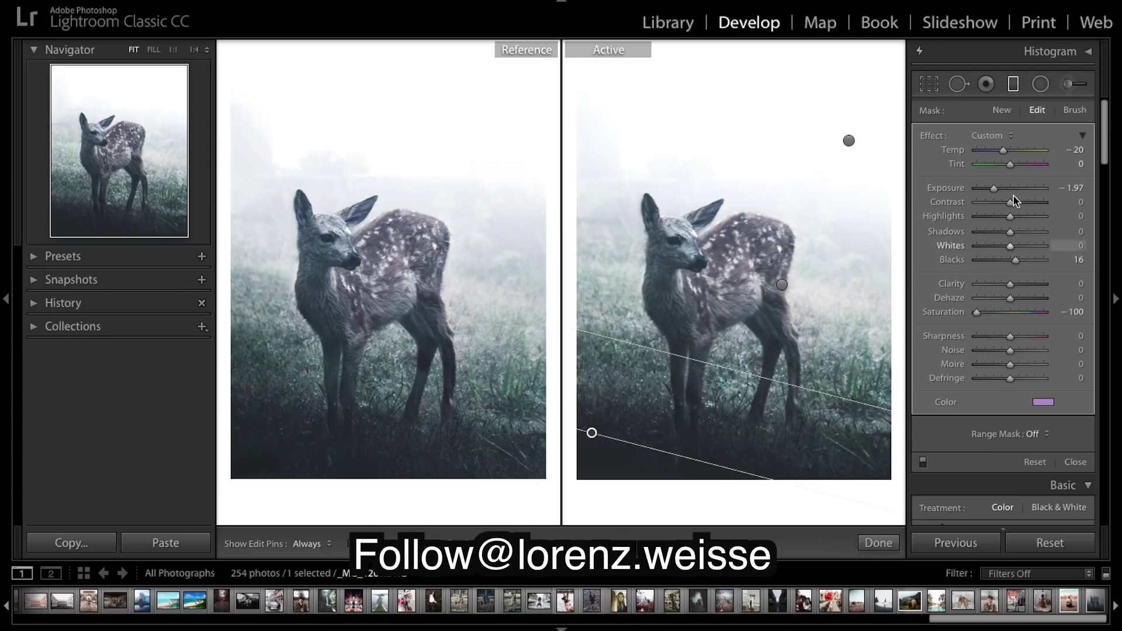
{"action": "left_click_drag", "start_coordinate": [994, 188], "coordinate": [1000, 189]}
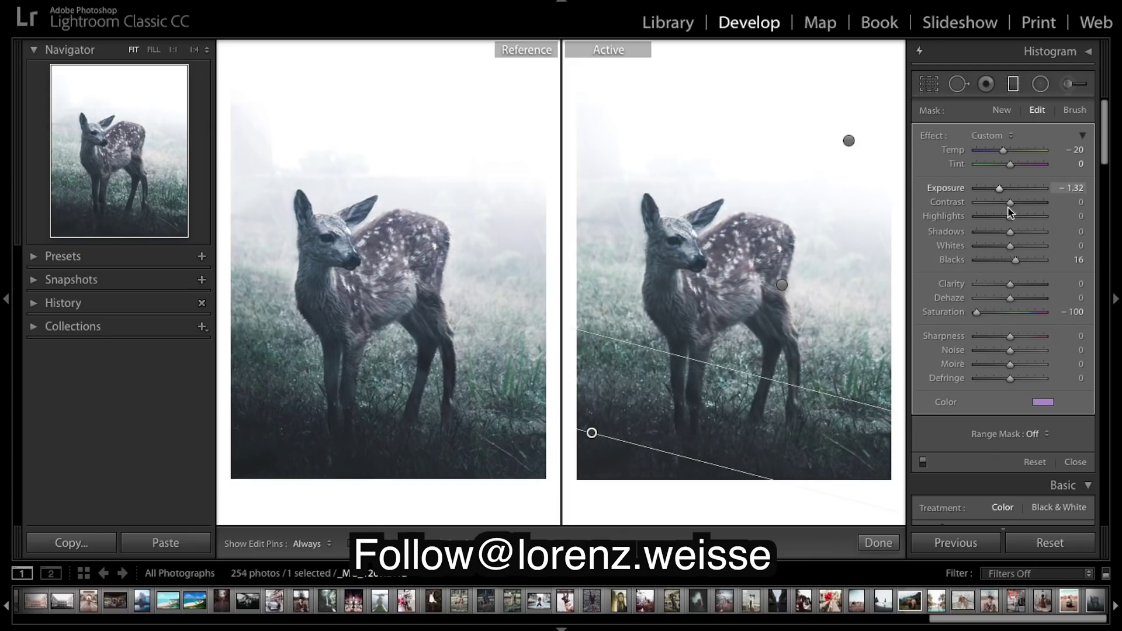
Step: For the foreground graduated filter, set highlights, shadows and whites to −100, blacks to 25 and temperature to −70, and clear its colour tint
{"action": "left_click_drag", "start_coordinate": [1007, 233], "coordinate": [955, 231]}
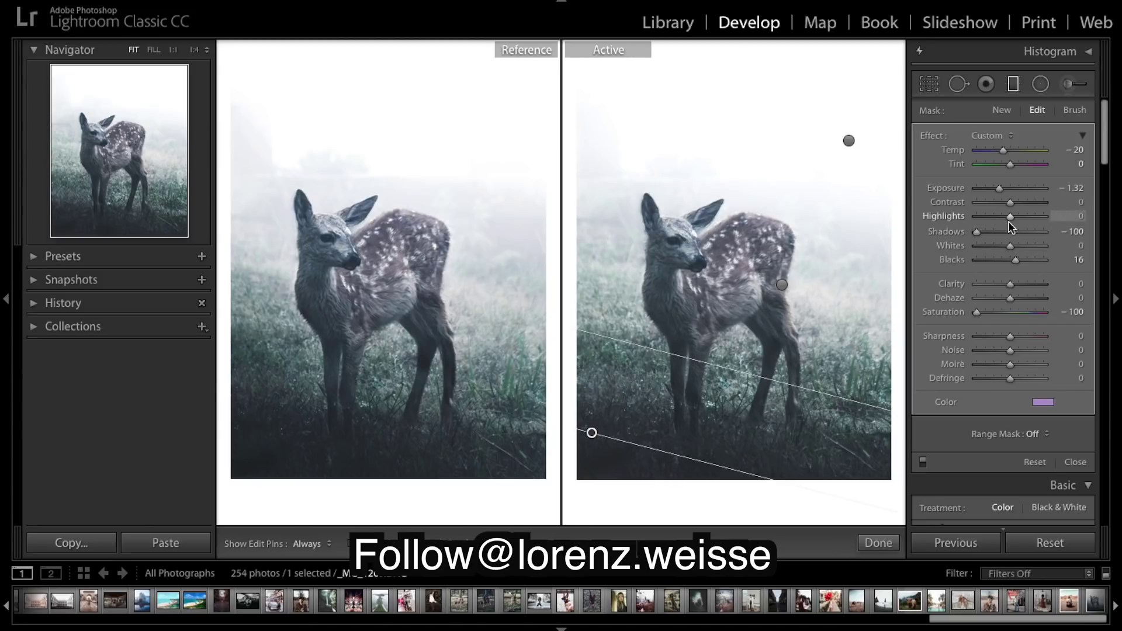
{"action": "left_click_drag", "start_coordinate": [1010, 217], "coordinate": [931, 218]}
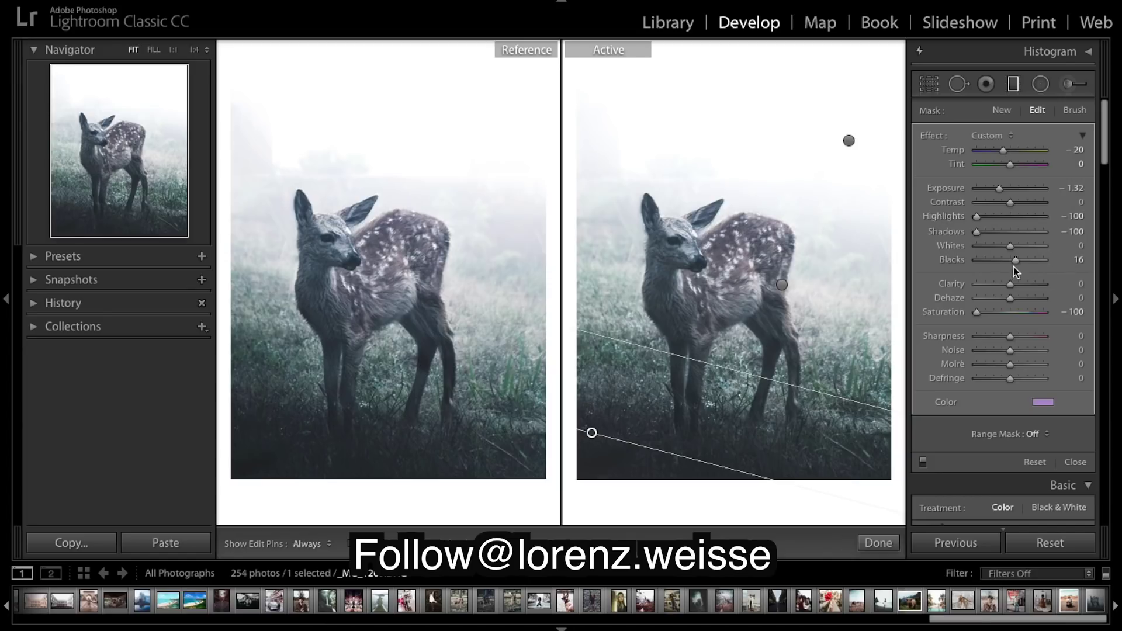
{"action": "left_click_drag", "start_coordinate": [1010, 246], "coordinate": [890, 247]}
{"action": "left_click_drag", "start_coordinate": [1018, 264], "coordinate": [1020, 266]}
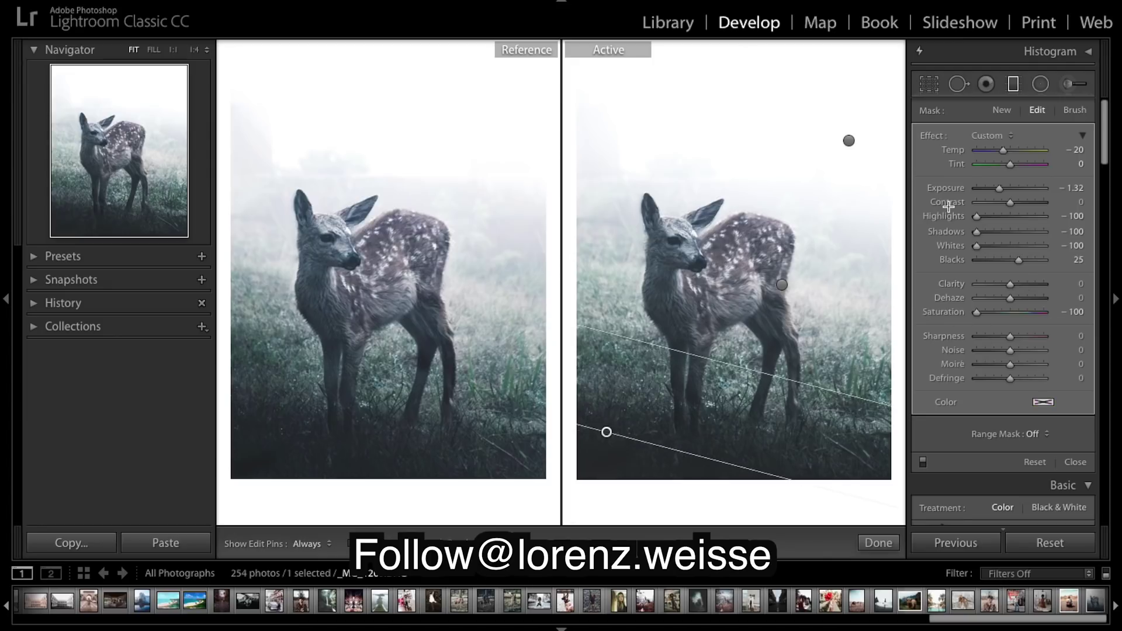
{"action": "left_click_drag", "start_coordinate": [1002, 151], "coordinate": [987, 161]}
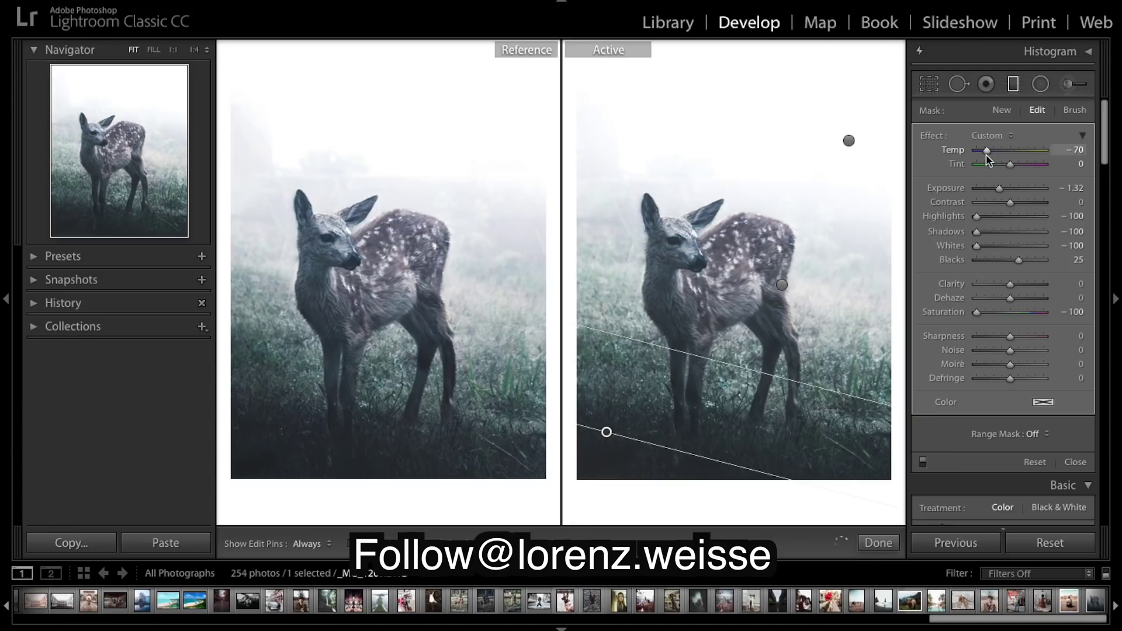
{"action": "left_click", "coordinate": [879, 543]}
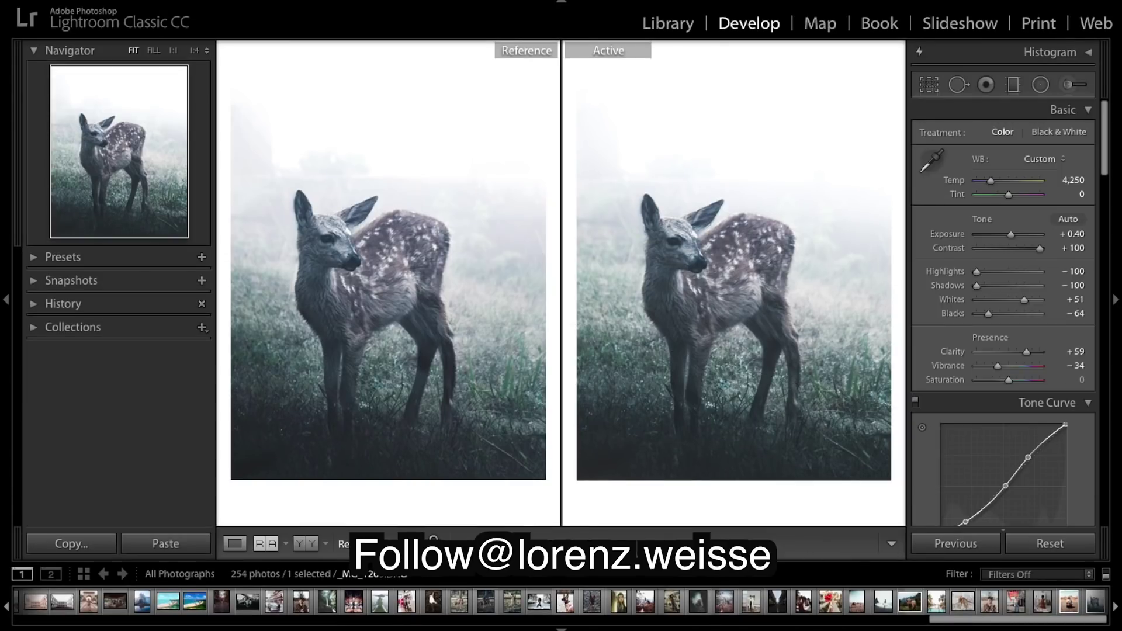
Step: Compare the edited fawn photo with its unedited original by switching between the before and after views
{"action": "key", "text": "backslash"}
{"action": "key", "text": "backslash"}
{"action": "key", "text": "backslash"}
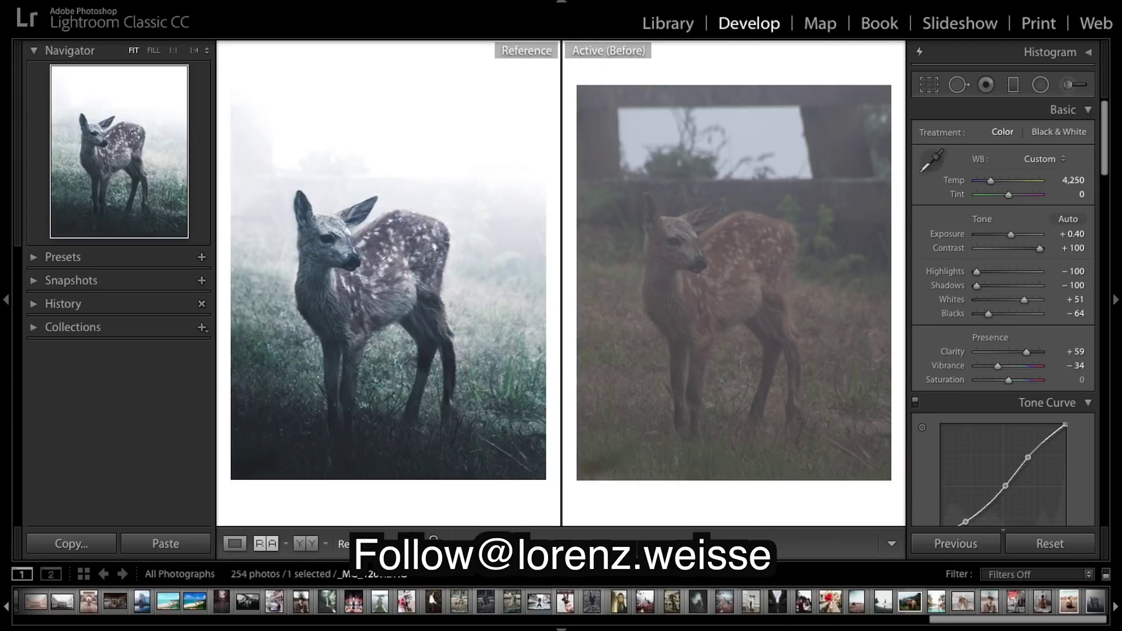
{"action": "key", "text": "backslash"}
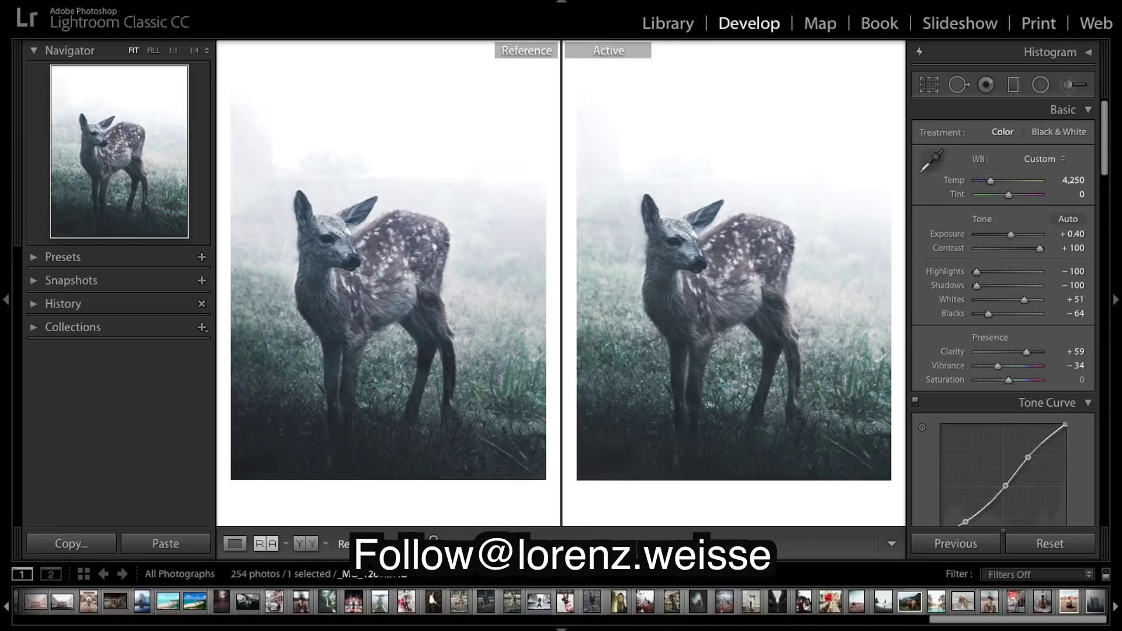
{"action": "key", "text": "backslash"}
{"action": "key", "text": "backslash"}
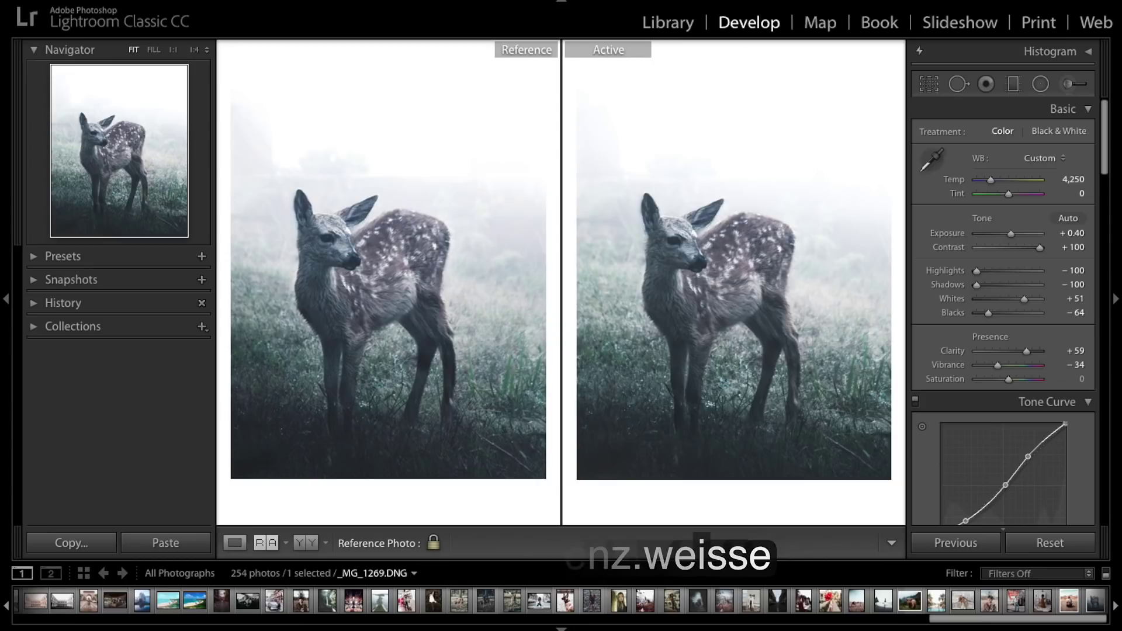